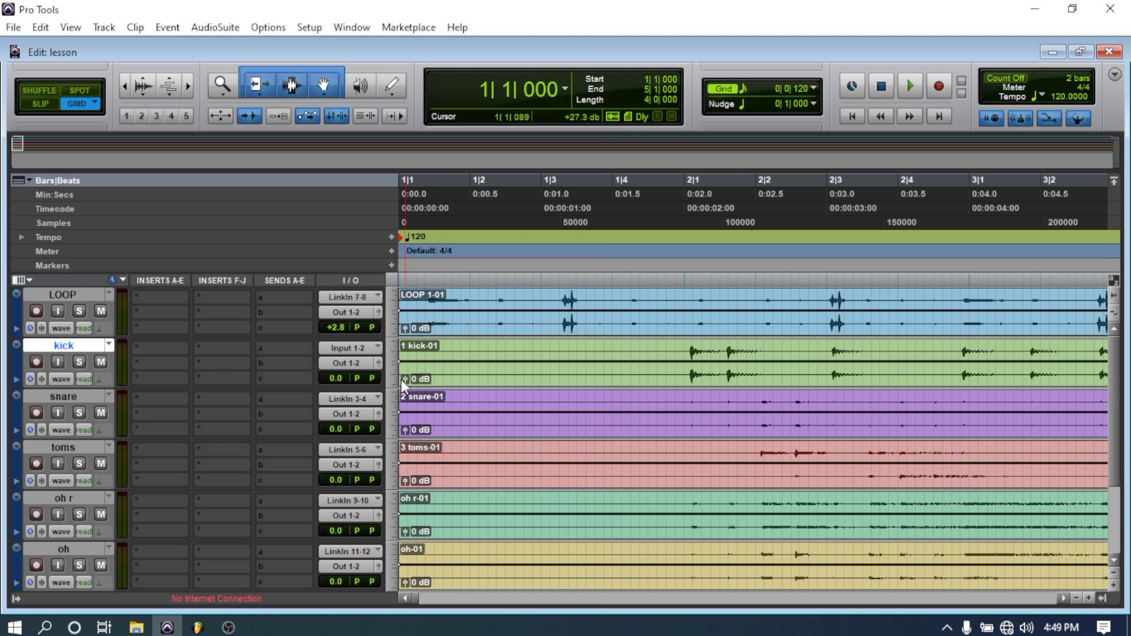
Play back the session from the start, and replay it from 1|3|360 to hear the drums against the LOOP track.
left_click(908, 86)
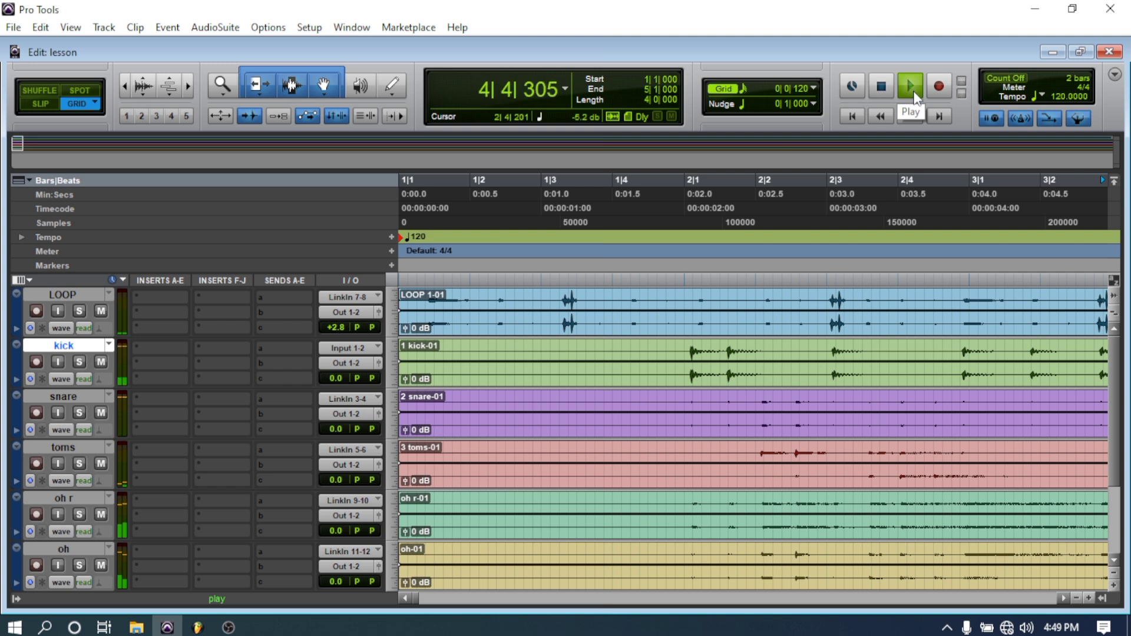
left_click(880, 91)
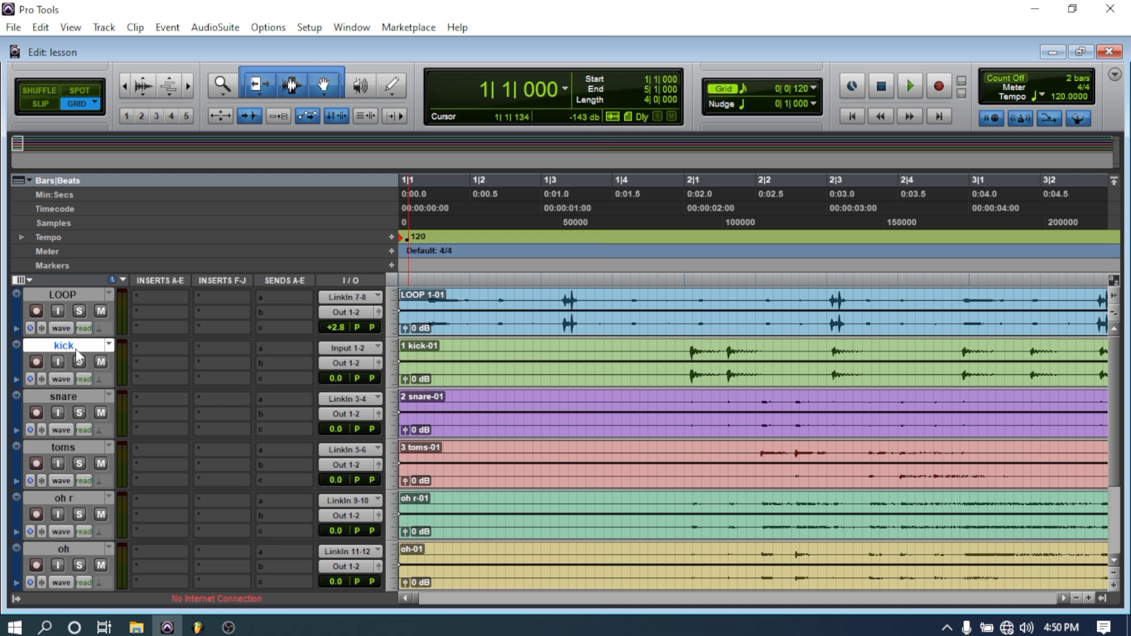
left_click(42, 296)
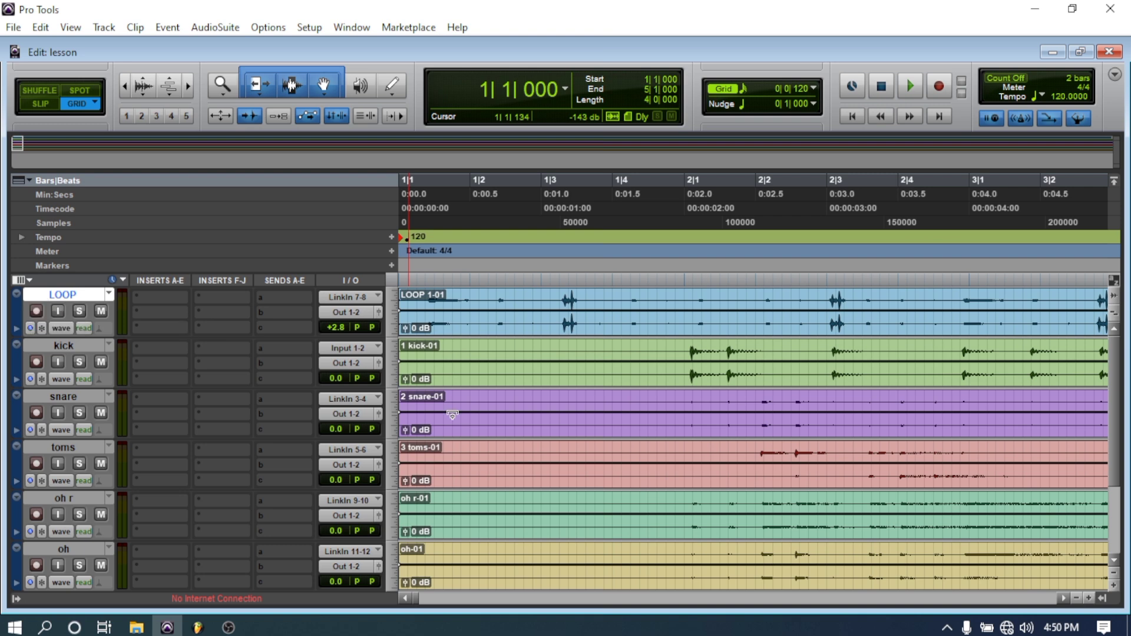
left_click(572, 188)
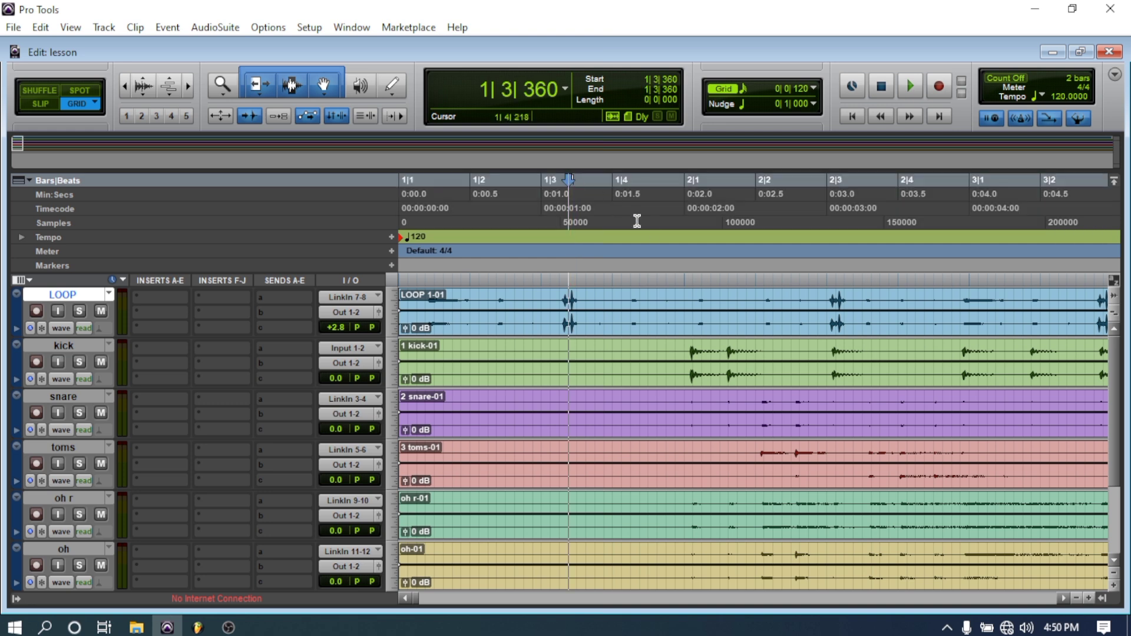
left_click(909, 86)
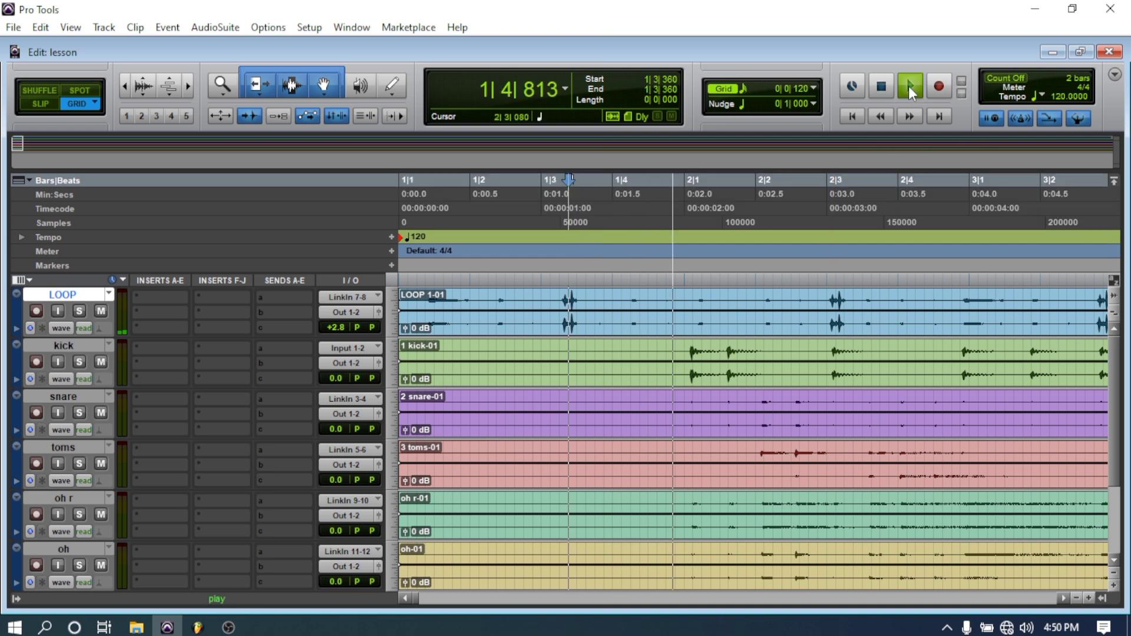
left_click(882, 87)
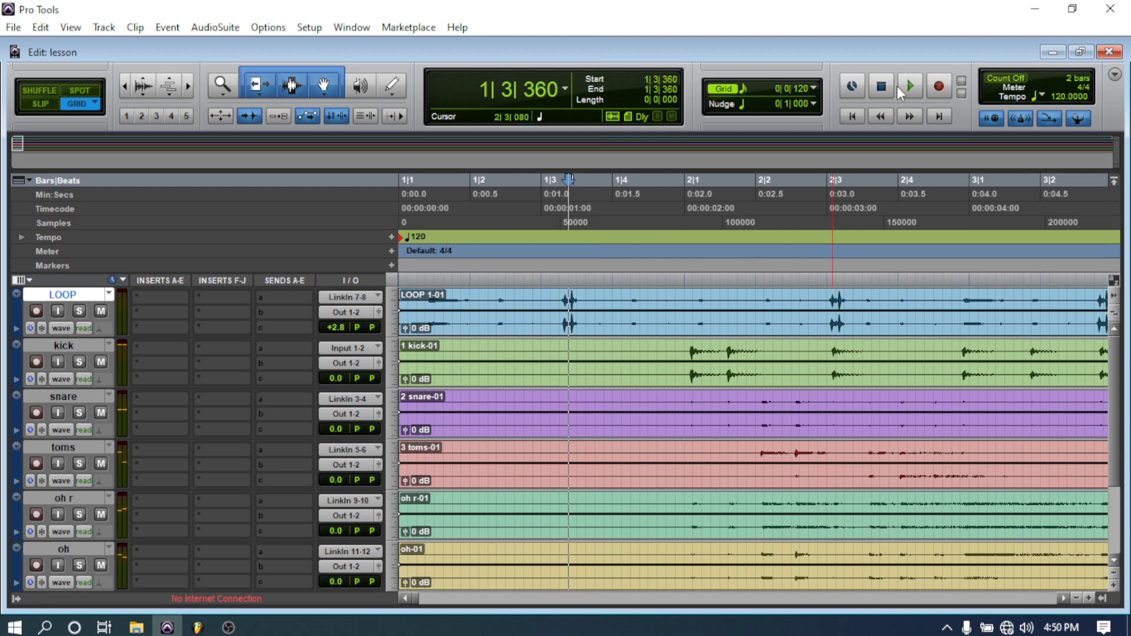
left_click(902, 84)
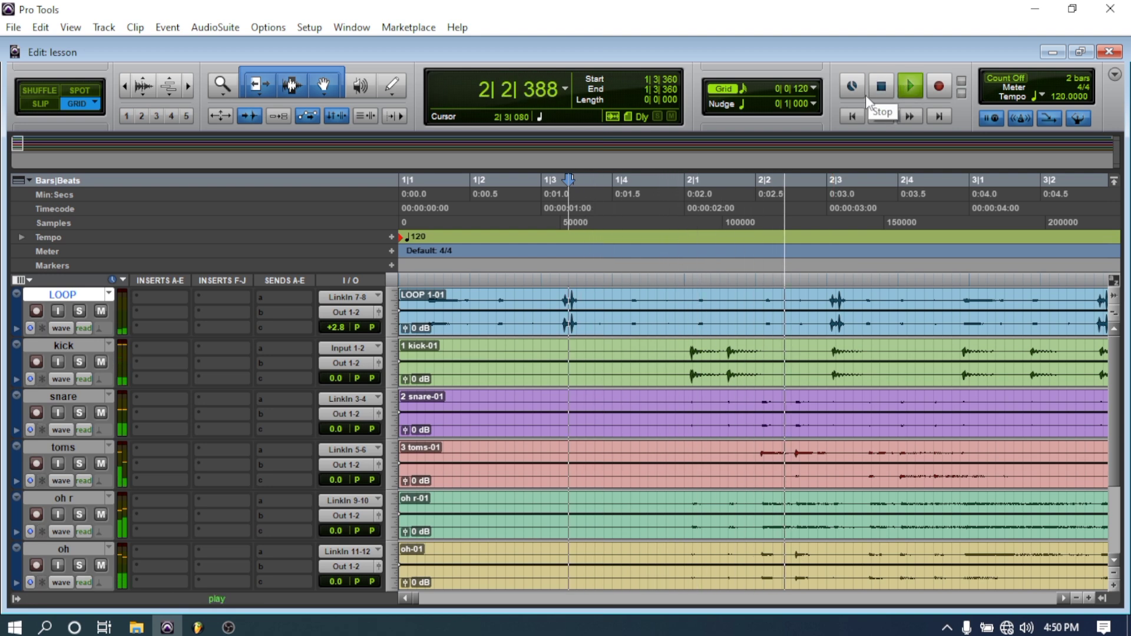
left_click(880, 87)
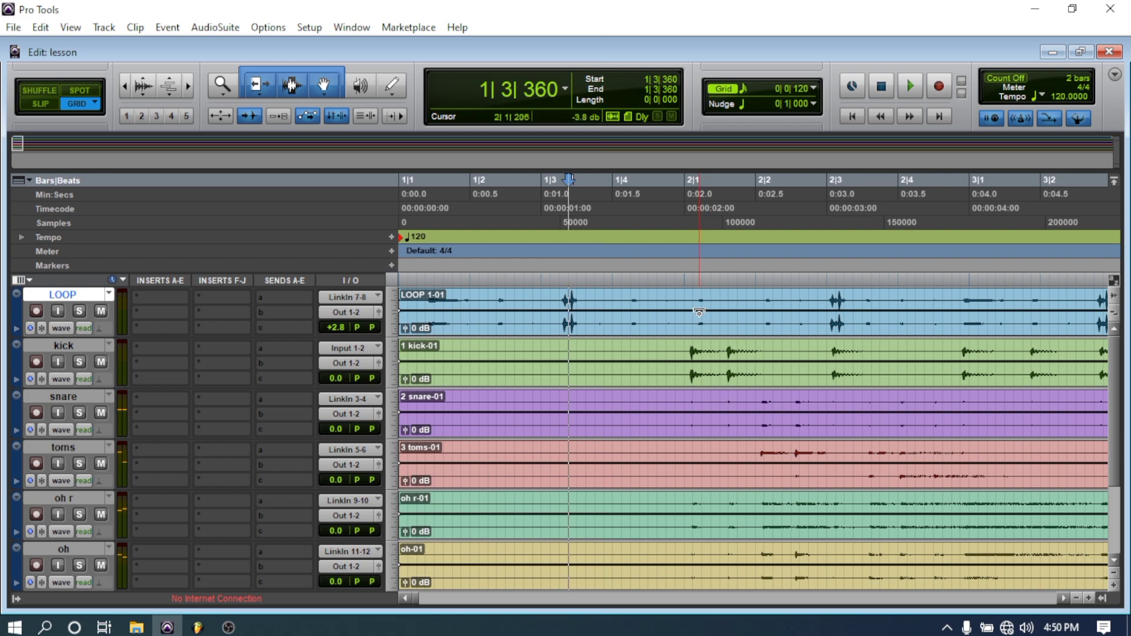
Raise the LOOP track's volume to +7.2 dB in the mixer and return to the Edit window.
key("ctrl+equal")
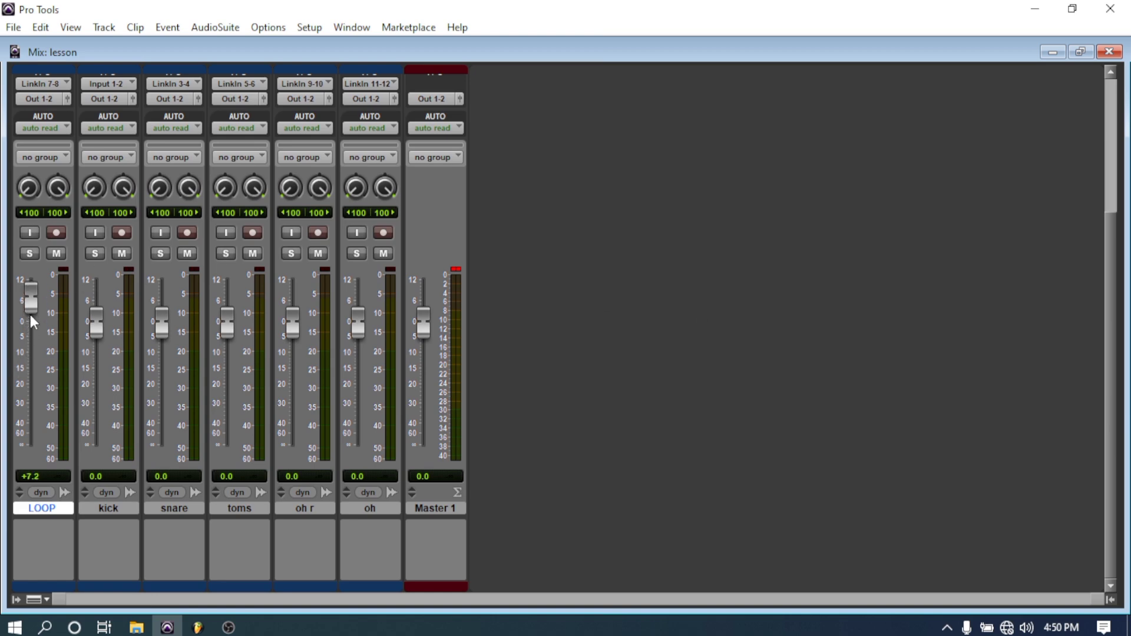
key("ctrl+equal")
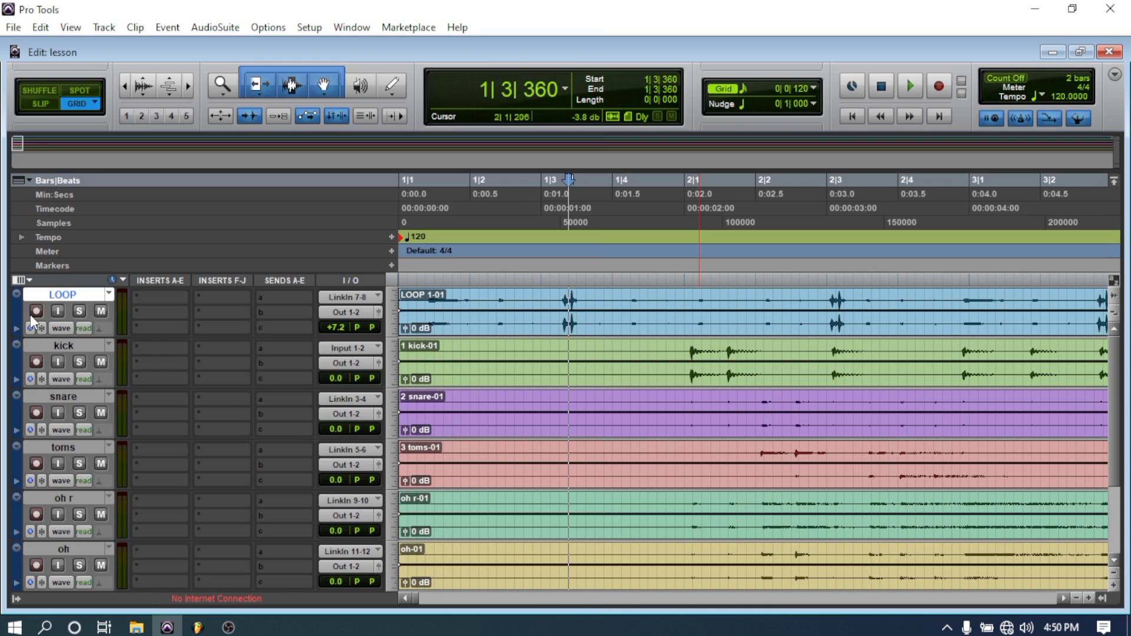
Select the range from 1|4|720 to 2|2|120 around the first two kick hits and play it back.
left_click(672, 278)
left_click_drag(672, 278, 766, 287)
key("space")
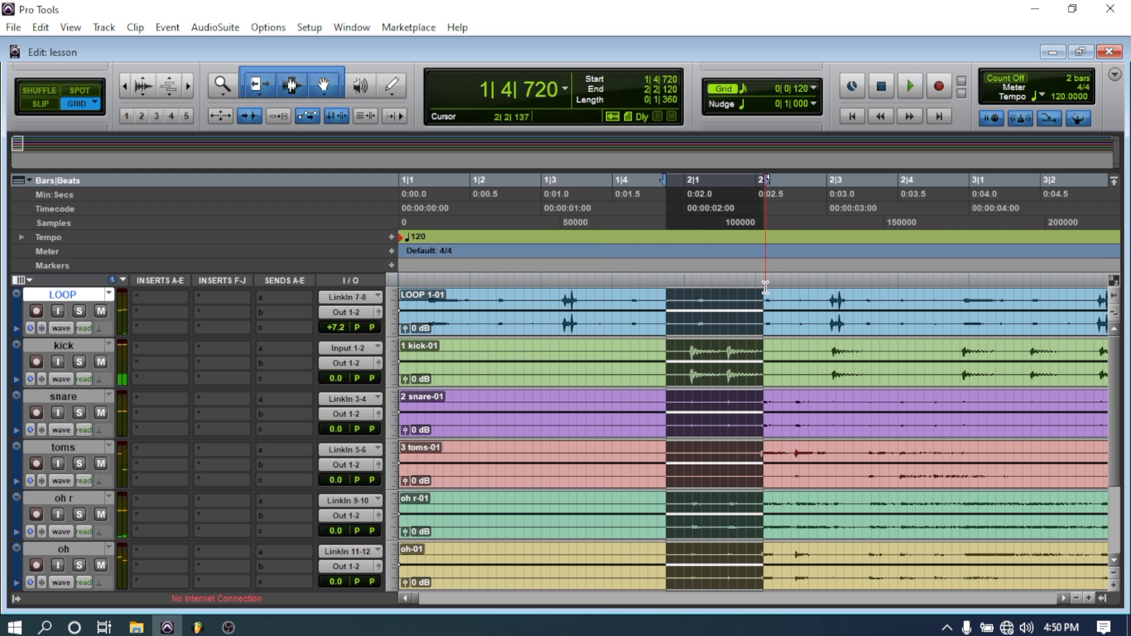
key("space")
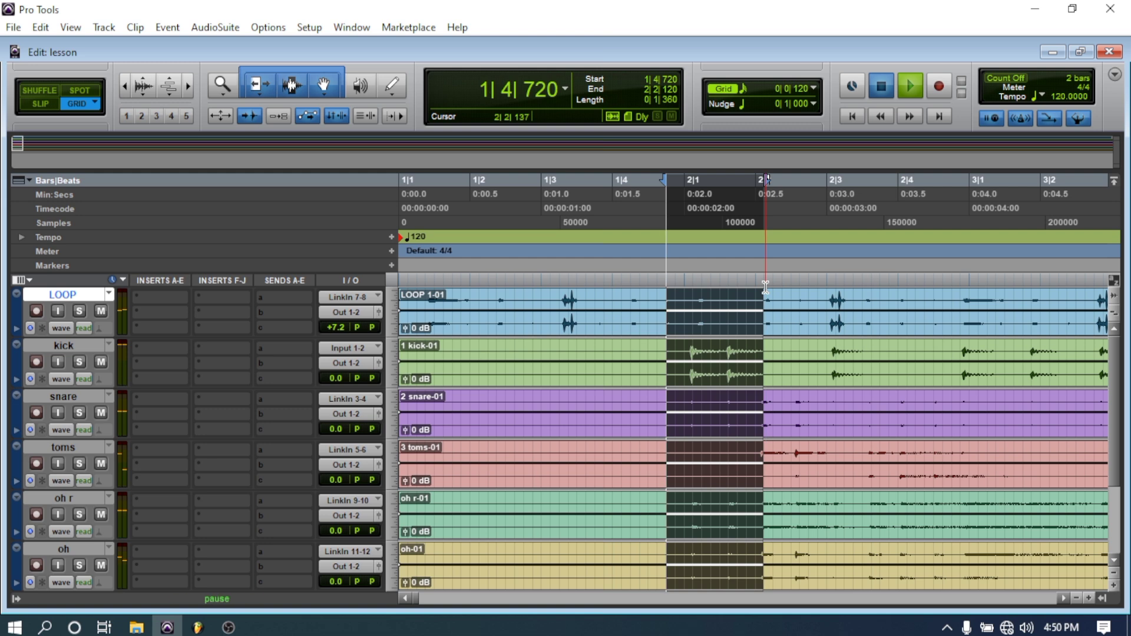
key("space")
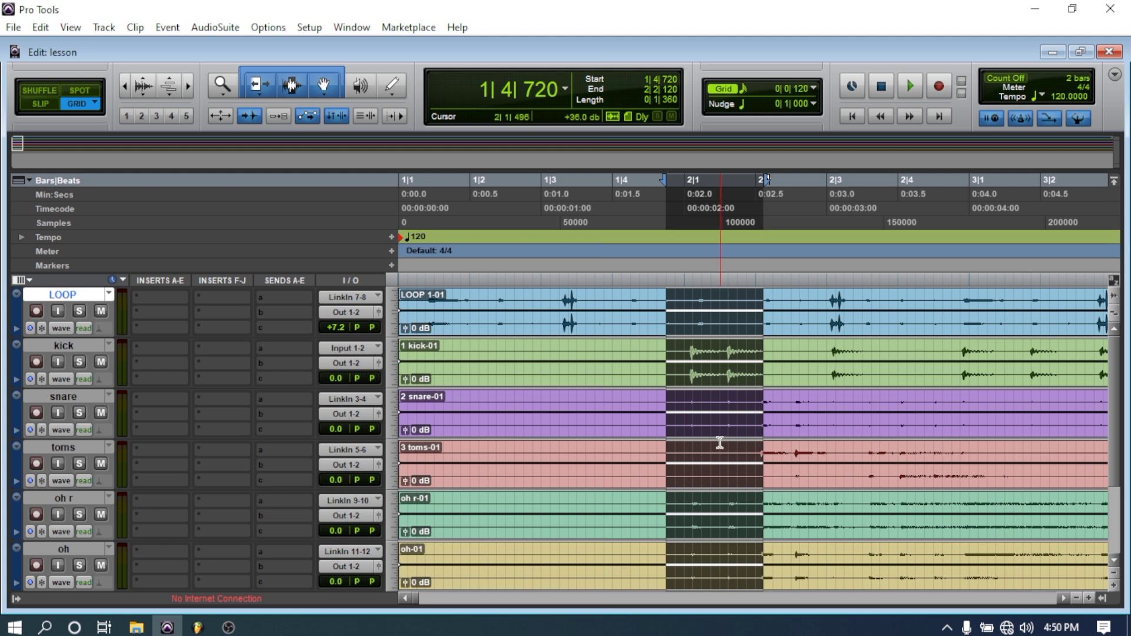
left_click(643, 304)
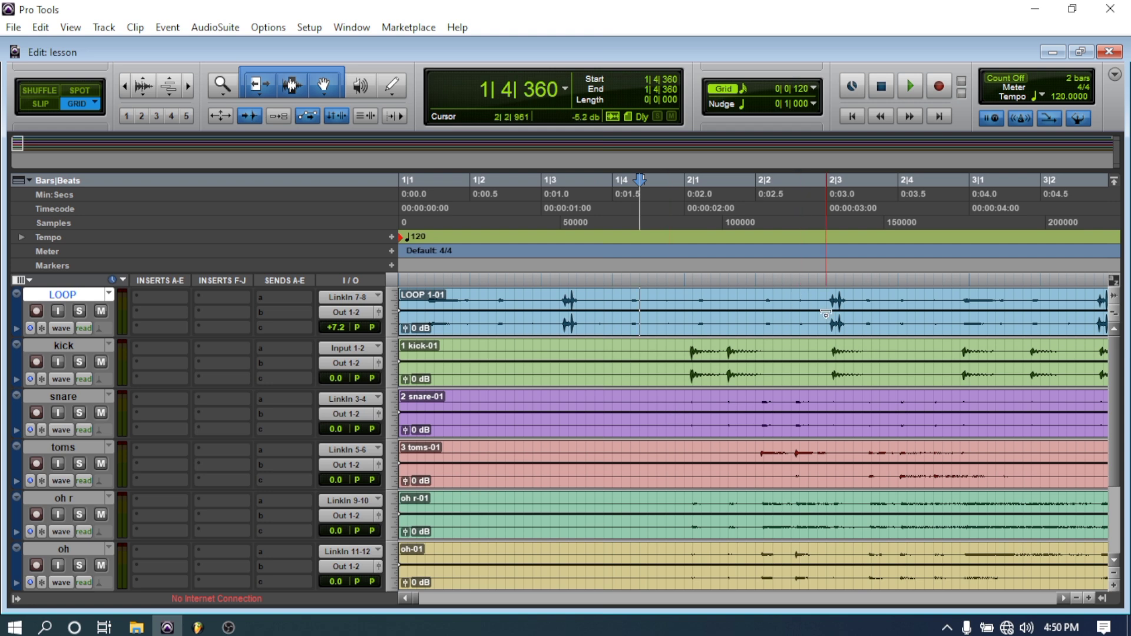
Enable Rhythmic Elastic Audio on the kick track and switch its track view to warp.
left_click(76, 347)
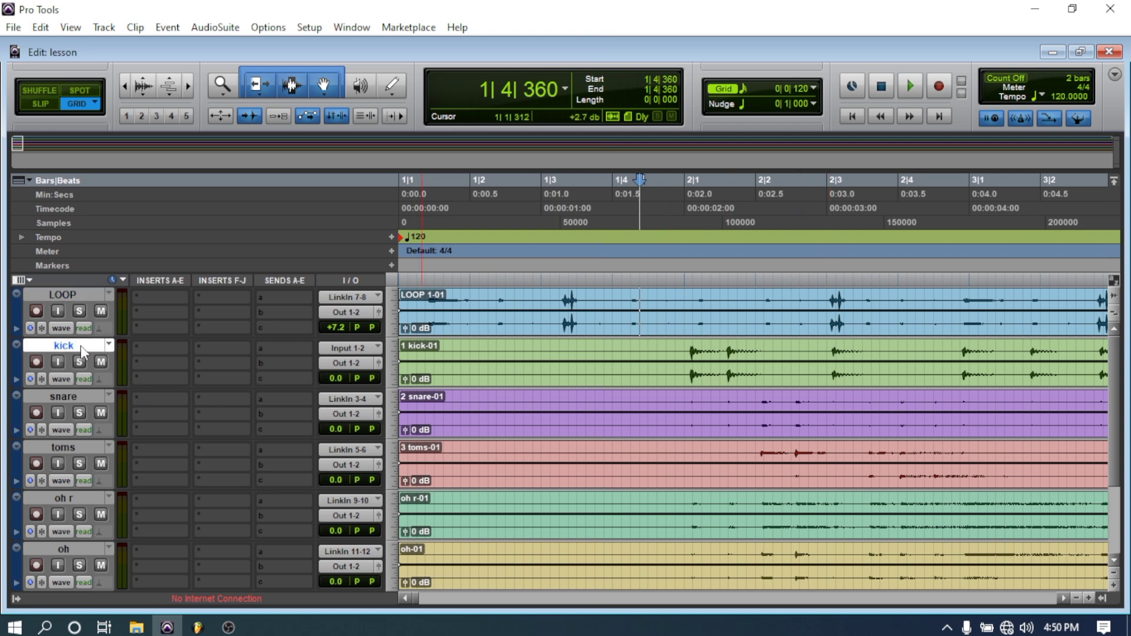
left_click(100, 381)
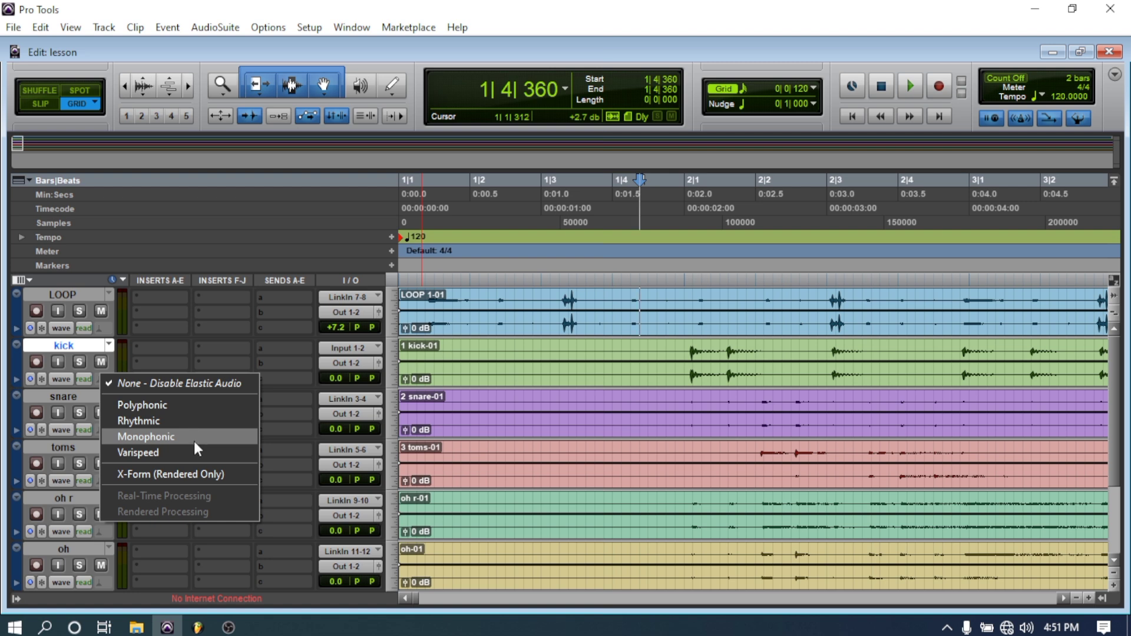
left_click(172, 420)
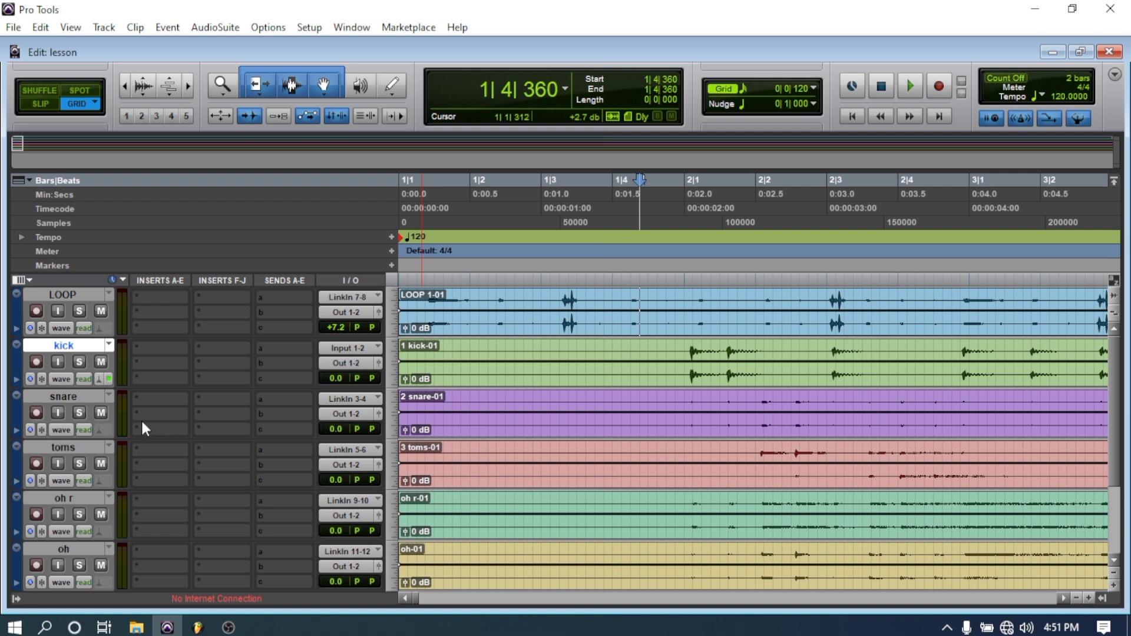
left_click(54, 380)
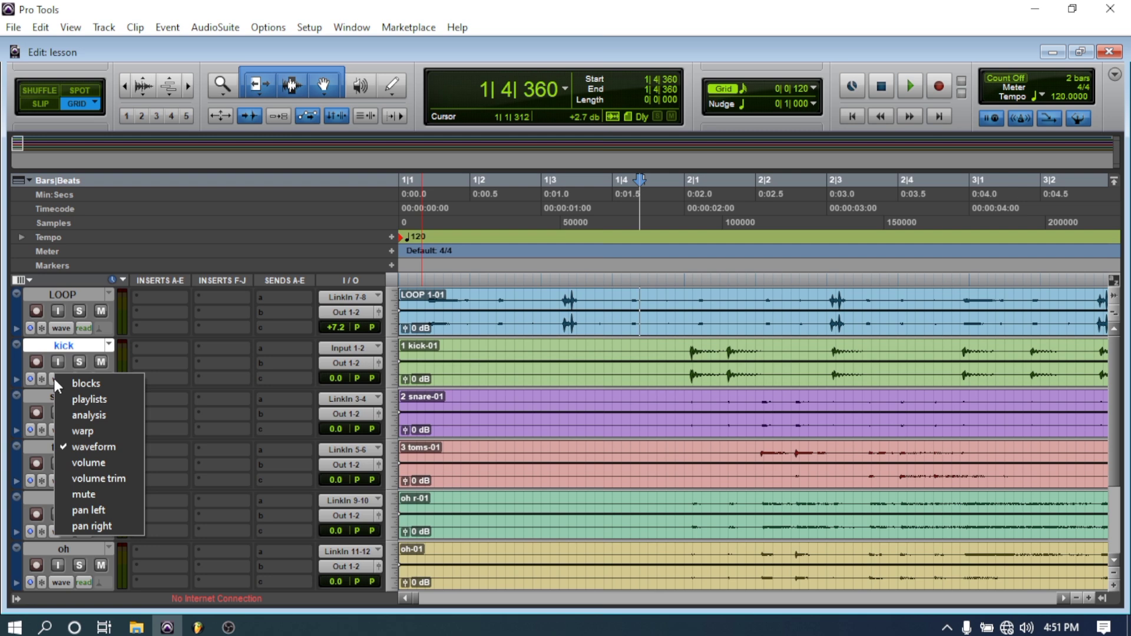
left_click(87, 436)
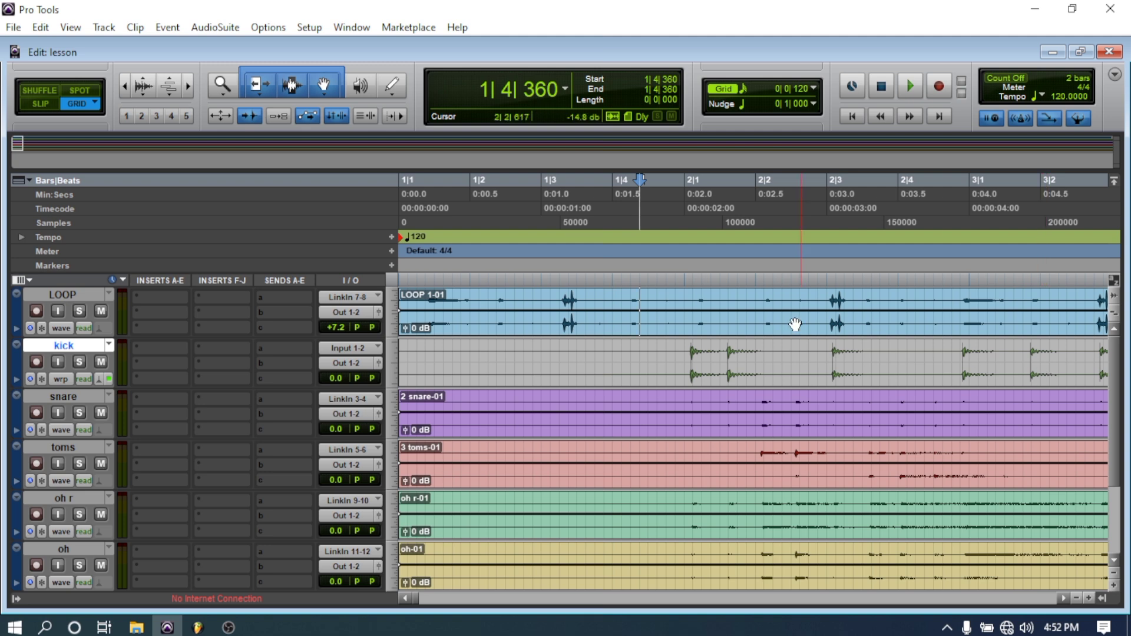
Add warp markers on the kick track just ahead of the first, third, fourth and fifth visible kick hits.
triple_click(812, 375)
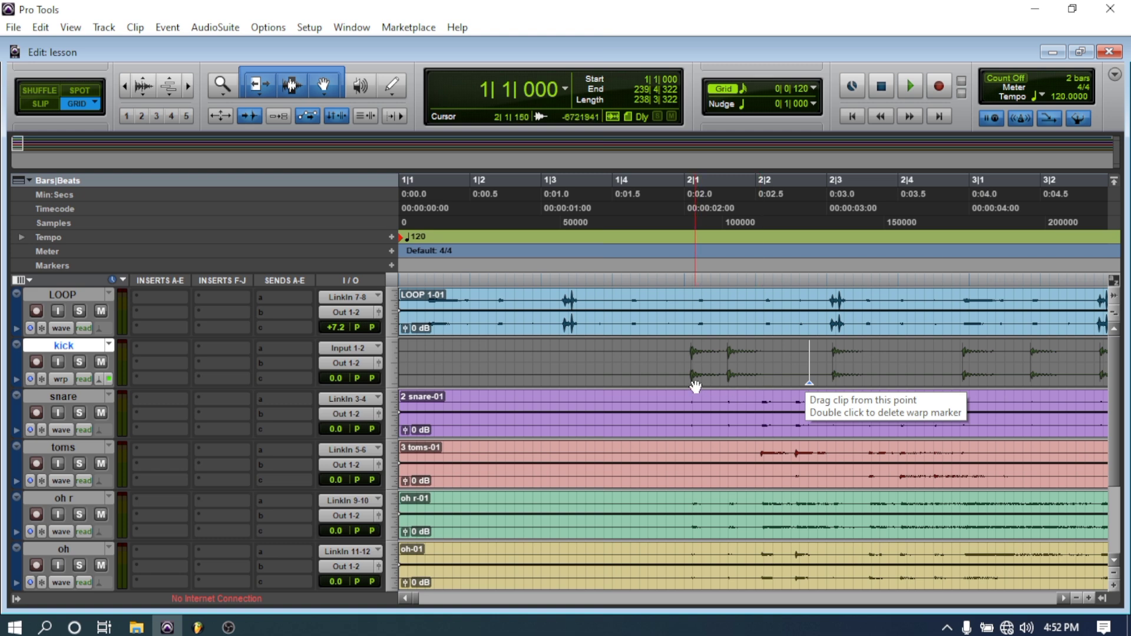
left_click(674, 382)
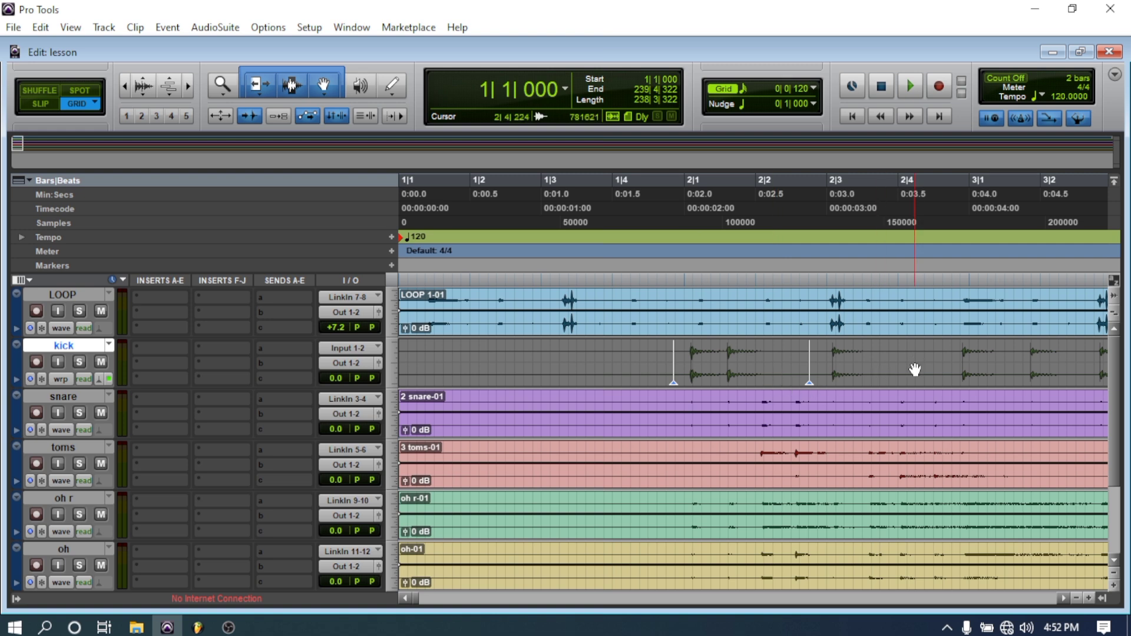
left_click(946, 376)
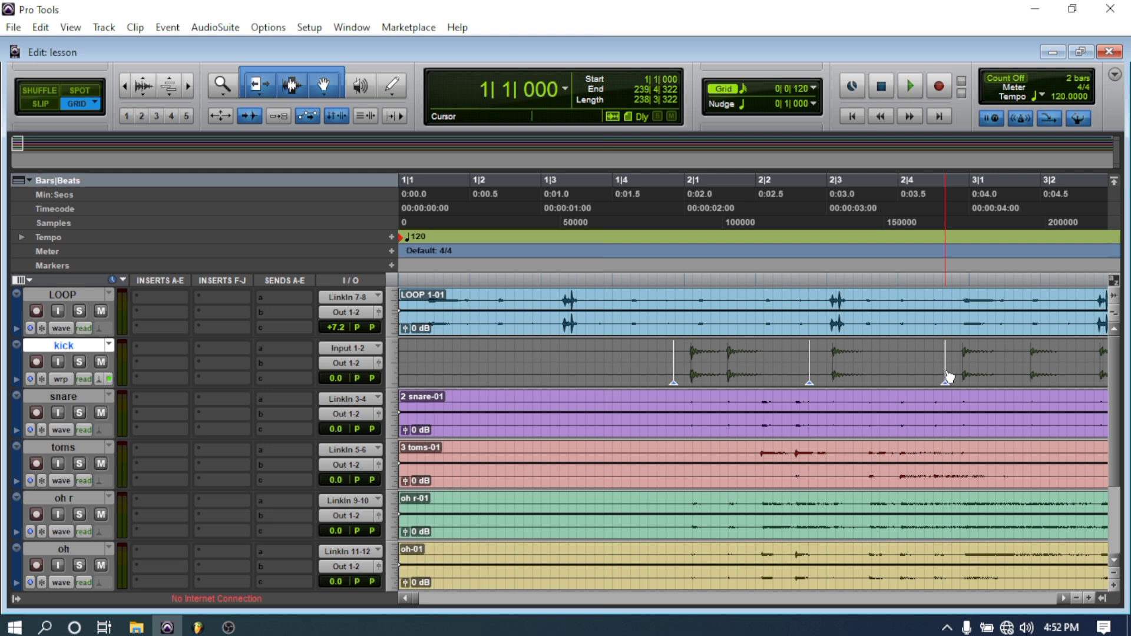
left_click(1023, 380)
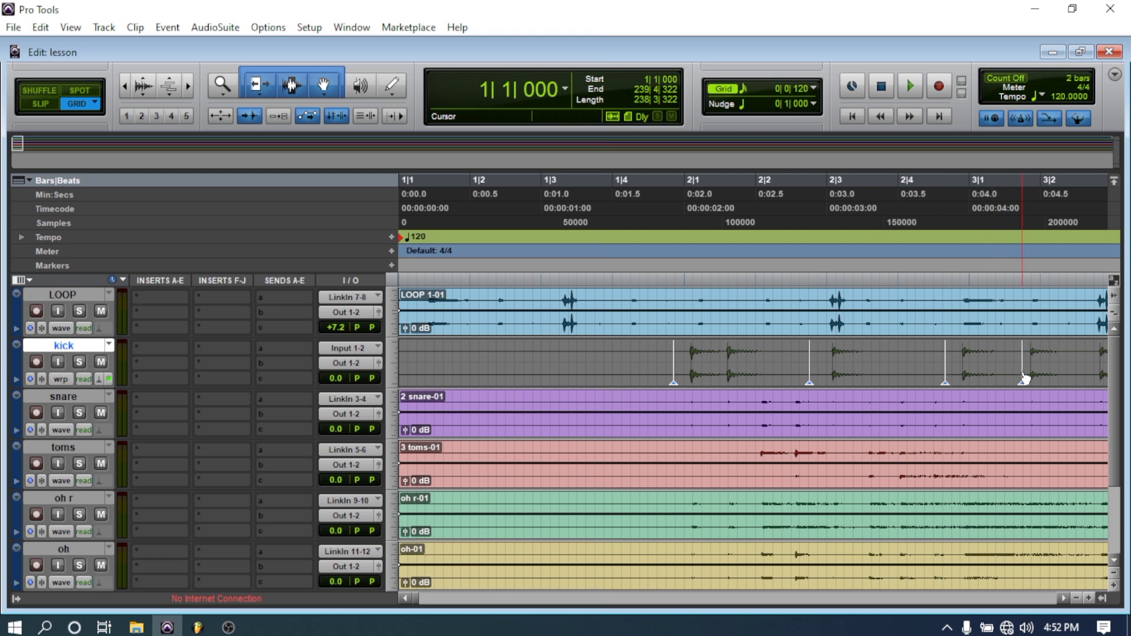
Add a warp marker between the third and fourth kick hits and delete it again.
left_click(878, 381)
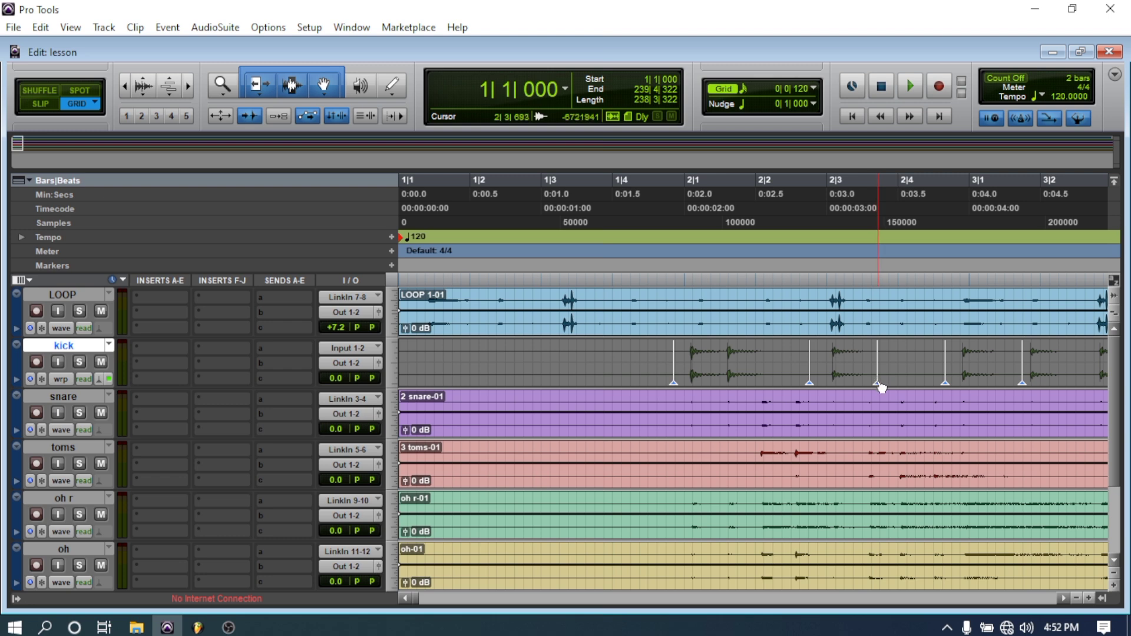
right_click(879, 382)
left_click(858, 384)
left_click(880, 376, "alt")
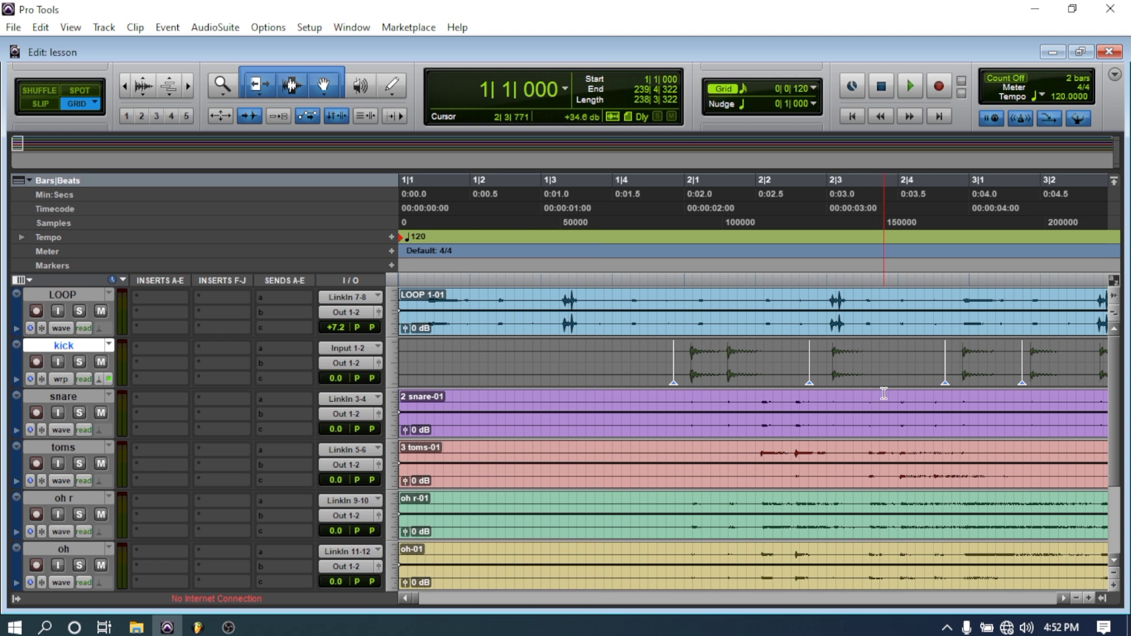
Add a warp marker between the third and fourth kick hits, and replace the one before the first hit with two new markers.
left_click(943, 379)
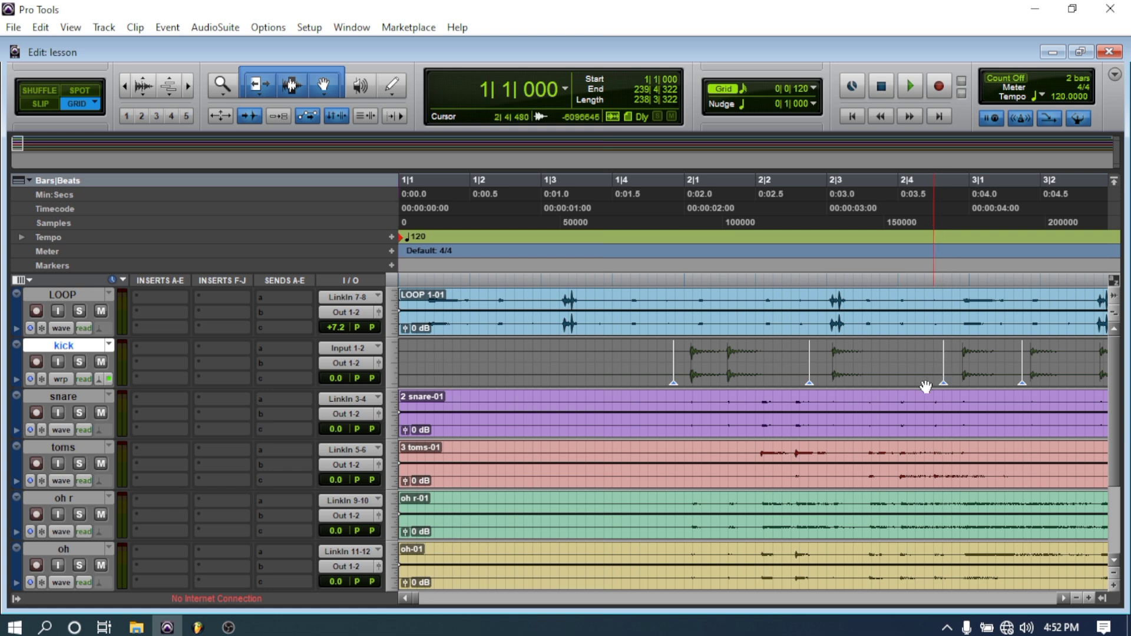
left_click(885, 382)
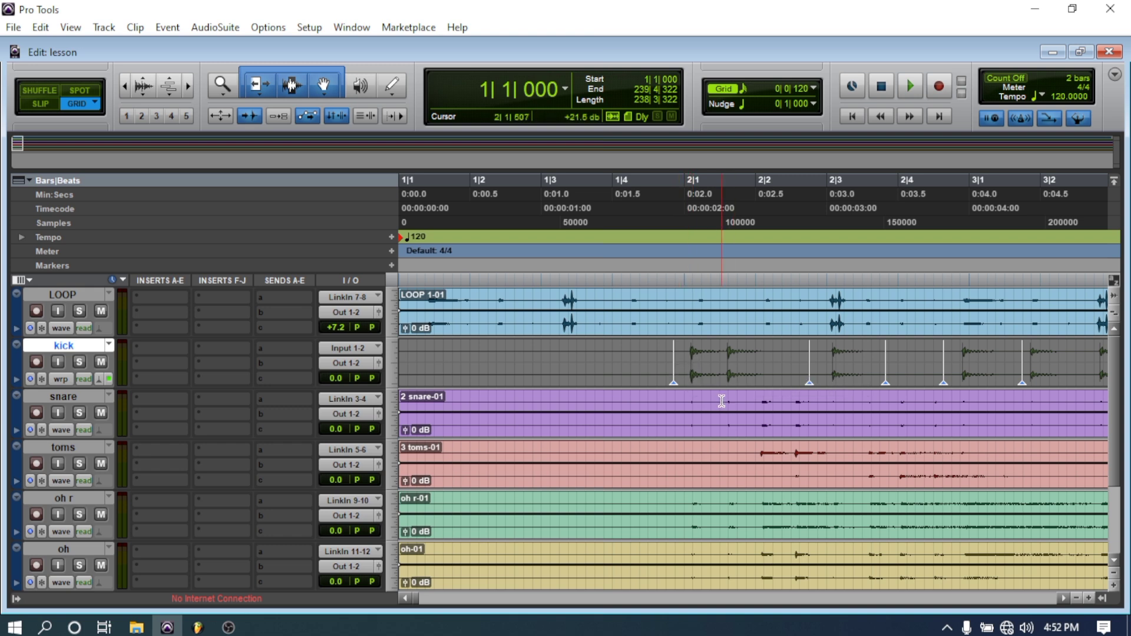
left_click(676, 375, "alt")
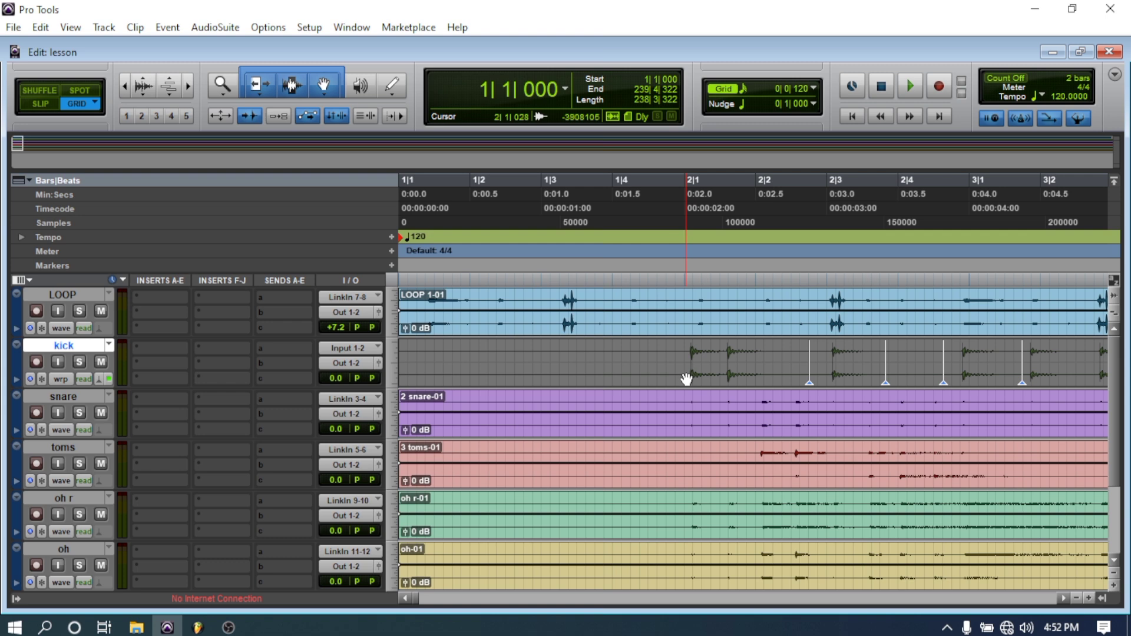
left_click(683, 378)
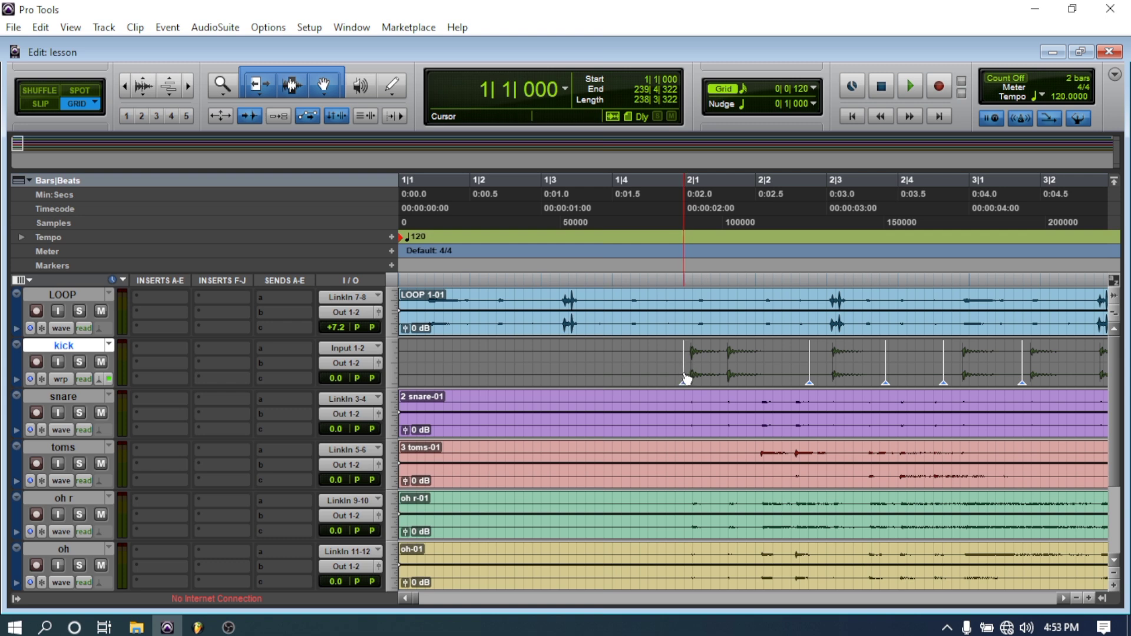
left_click(636, 377)
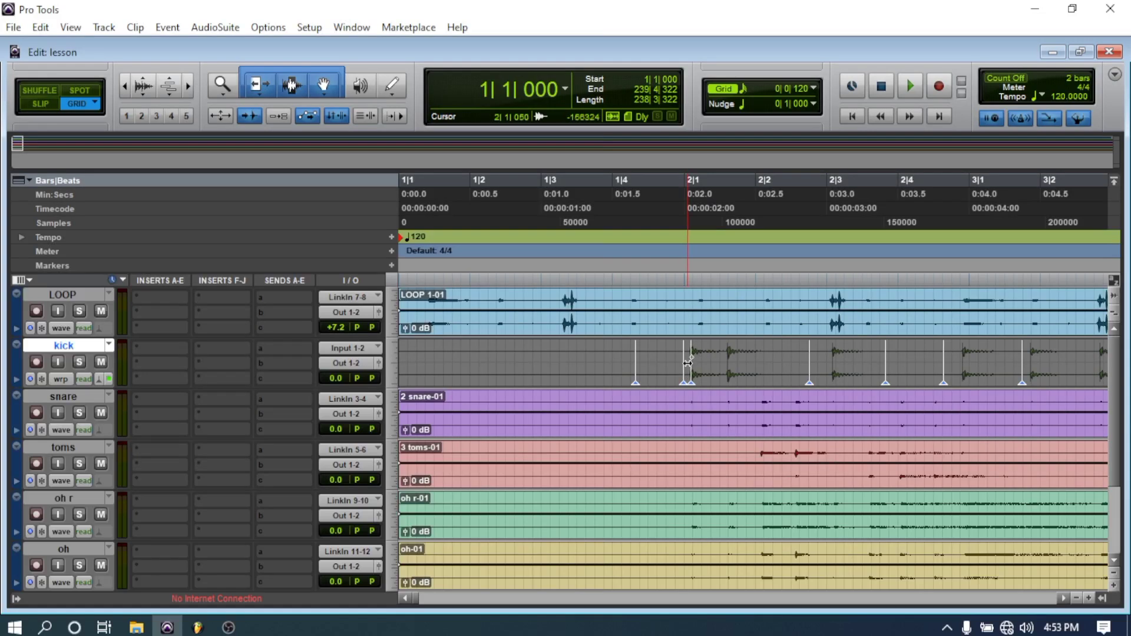
Warp the first kick hit to 2|1|240 by moving the warp marker on its transient.
left_click_drag(692, 363, 695, 363)
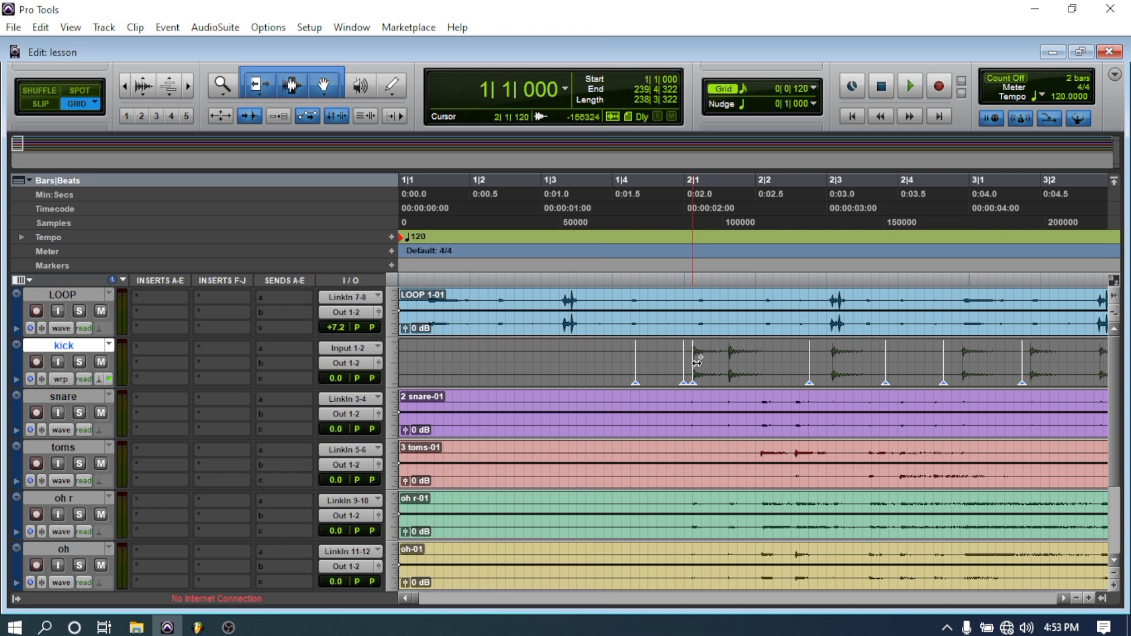
left_click_drag(696, 363, 697, 364)
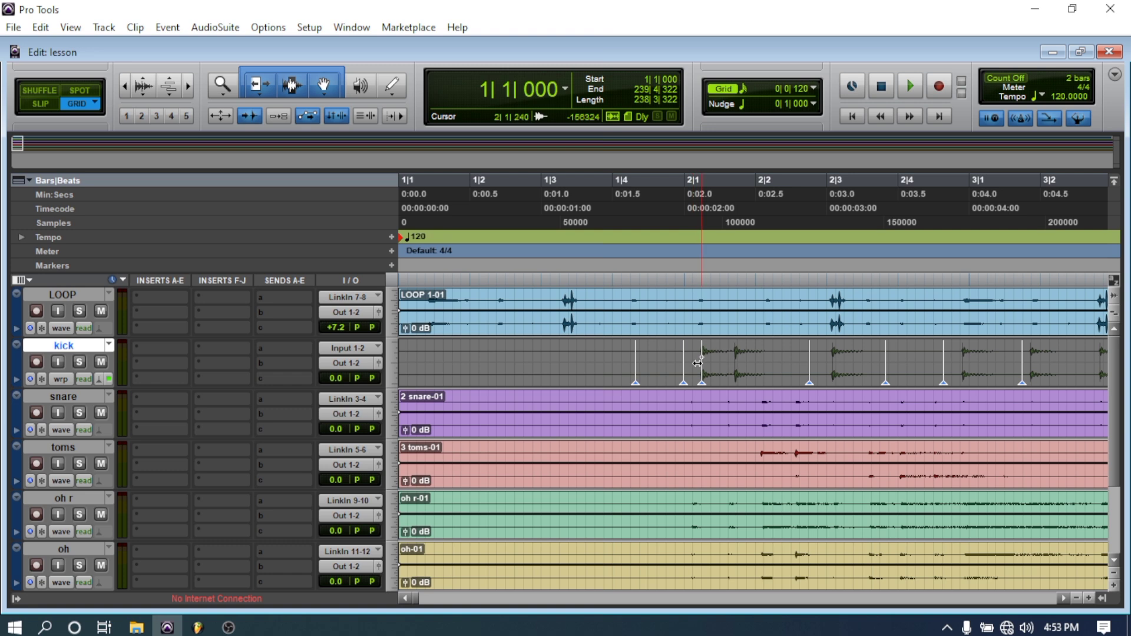
left_click(665, 363)
Play the session from 1|4|240 to hear the warped kick hit against the loop.
left_click(631, 258)
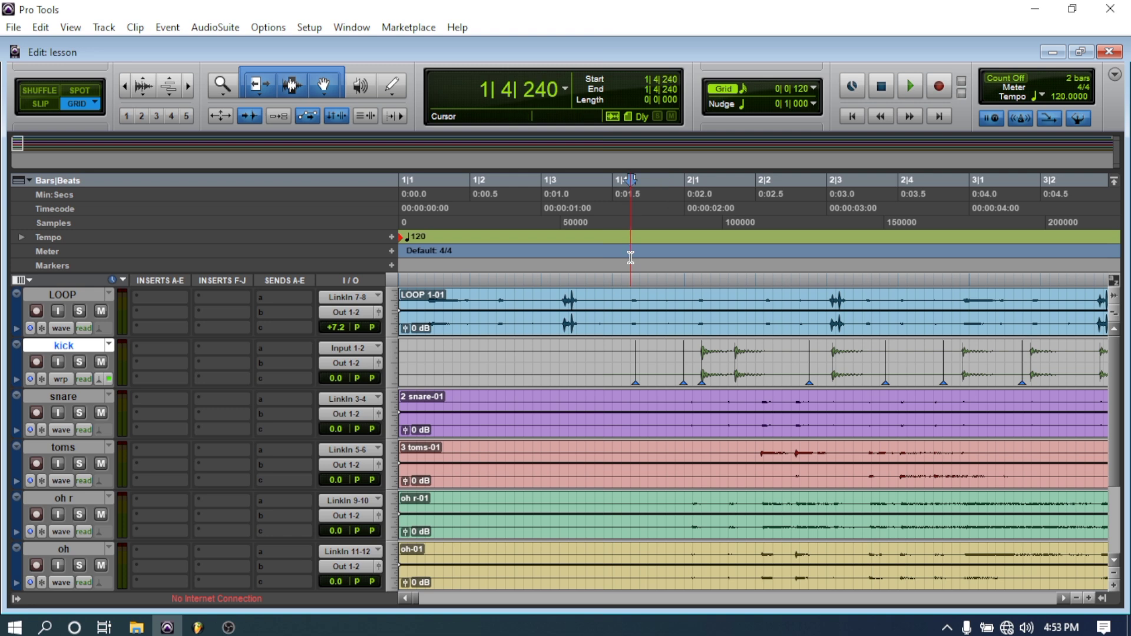
key("space")
key("space")
key("space")
key("space")
key("space")
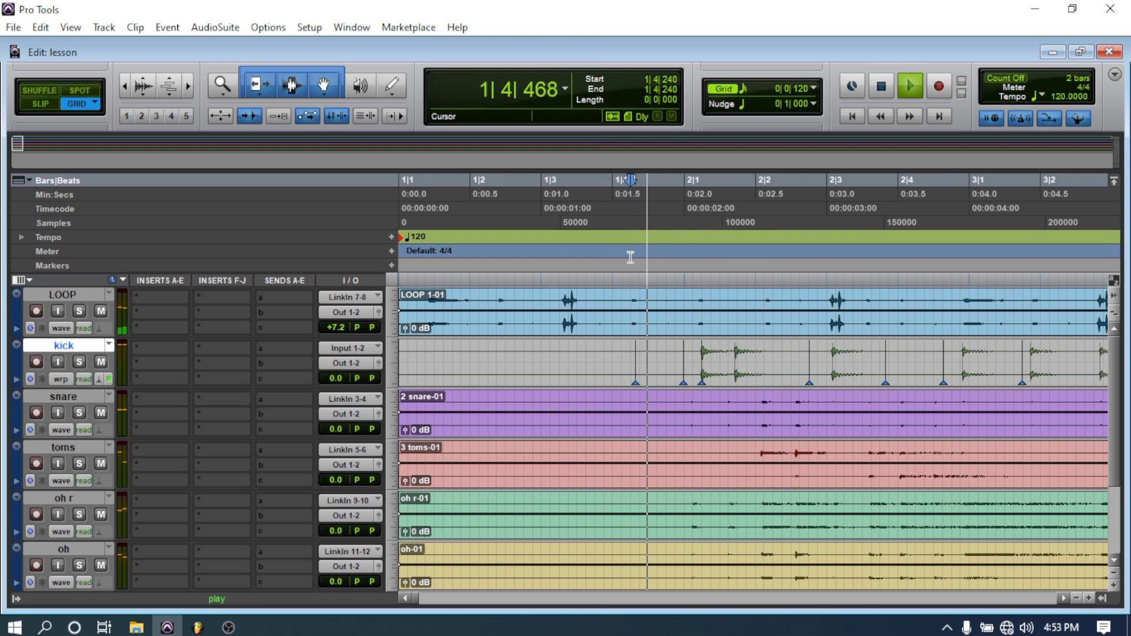
key("space")
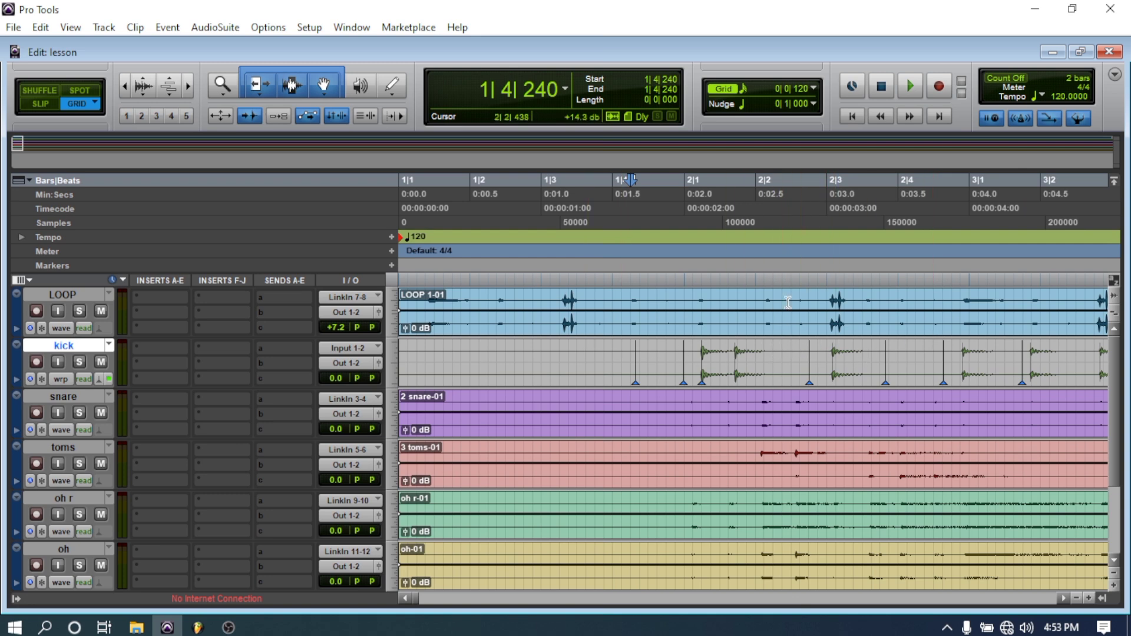
Save the session and switch the kick track's Elastic Audio from real-time to Rendered Processing.
left_click(13, 27)
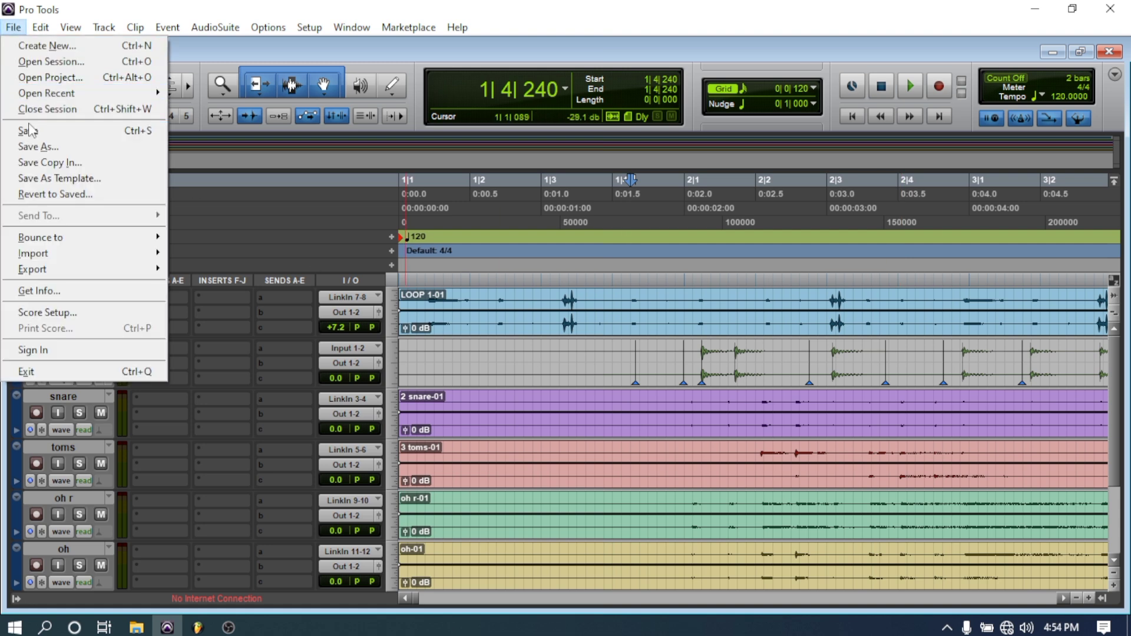
left_click(65, 133)
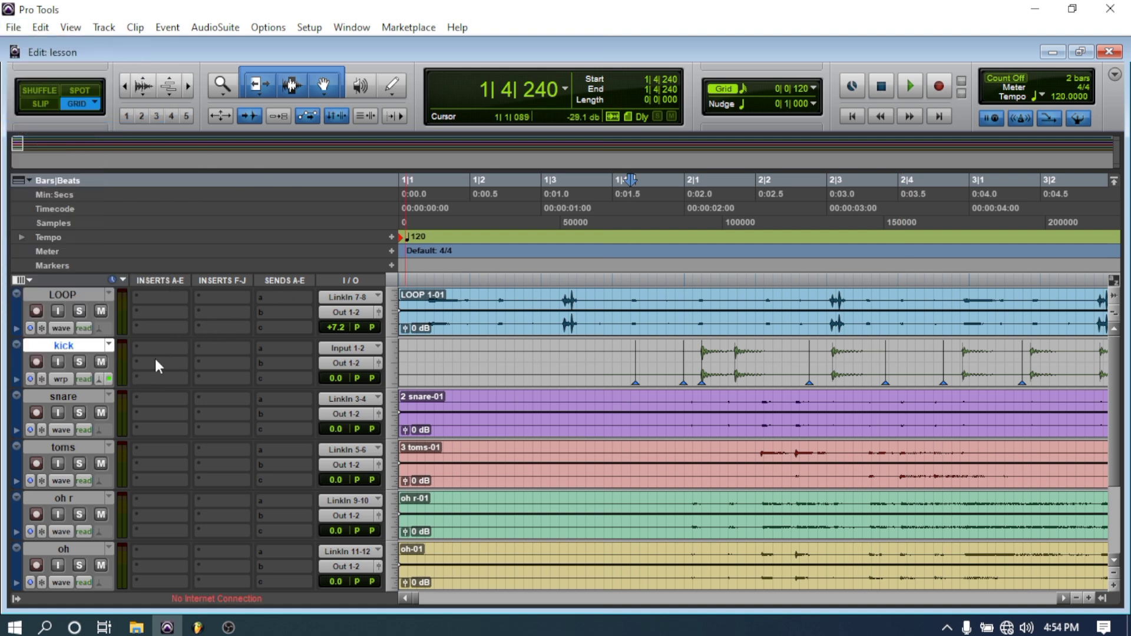
left_click(101, 380)
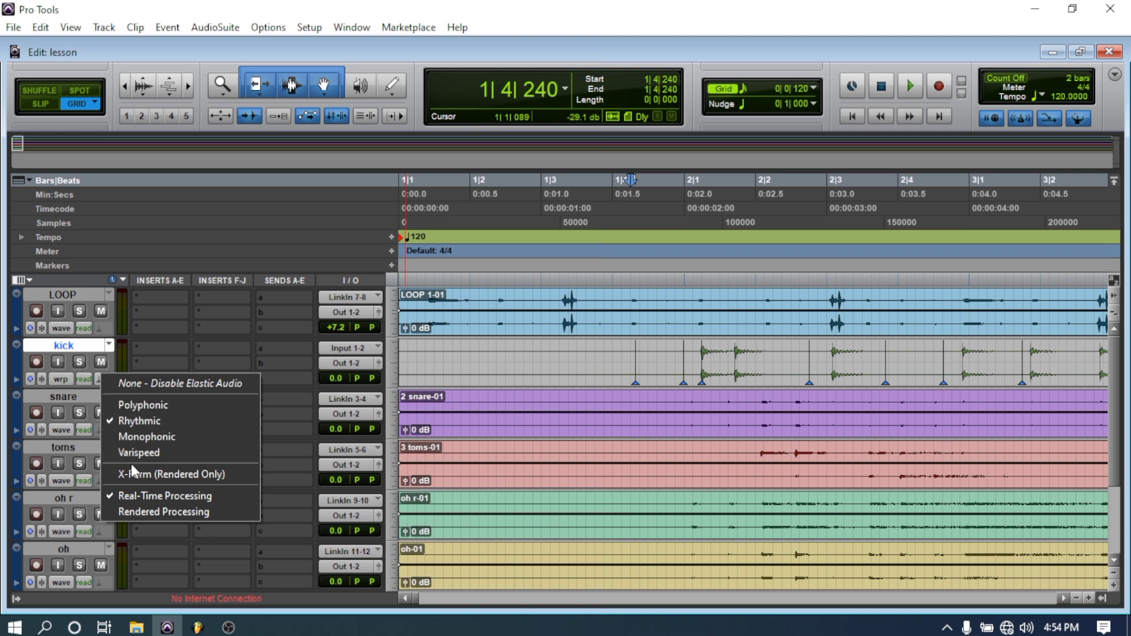
left_click(141, 513)
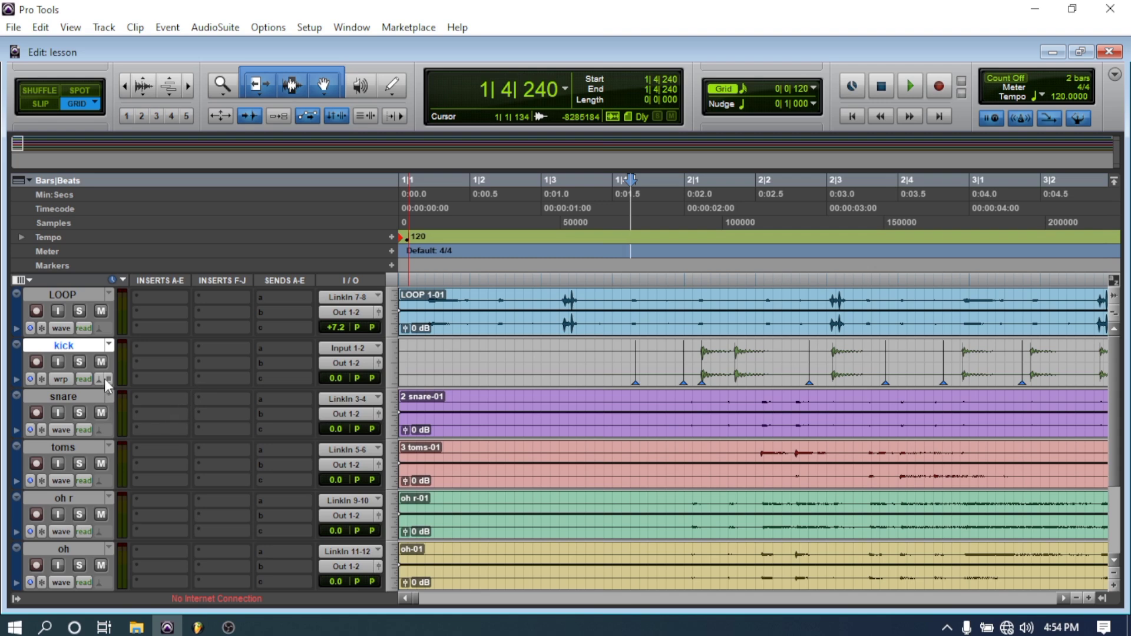
left_click(65, 380)
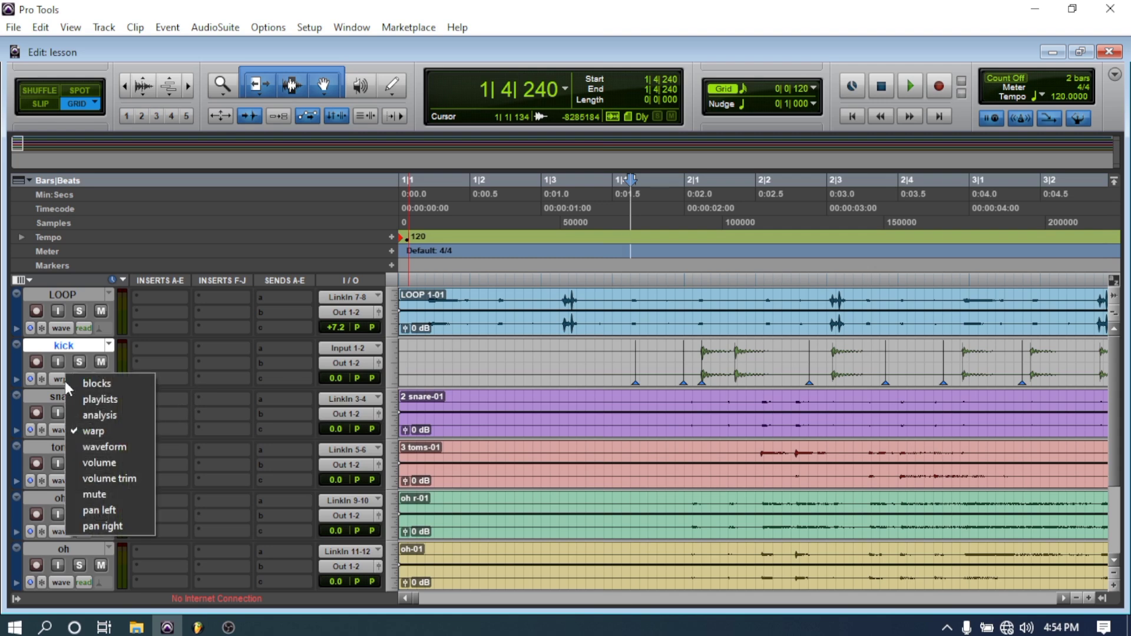
left_click(86, 292)
left_click(86, 292)
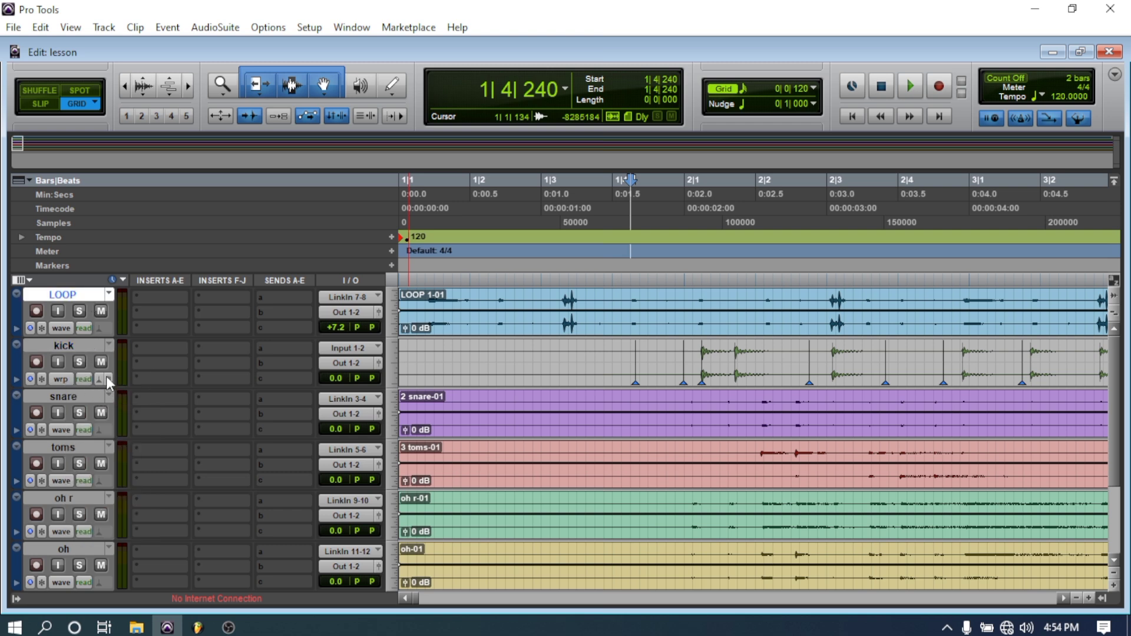
Disable Elastic Audio on the kick track and commit its warped clips to disk.
left_click(101, 377)
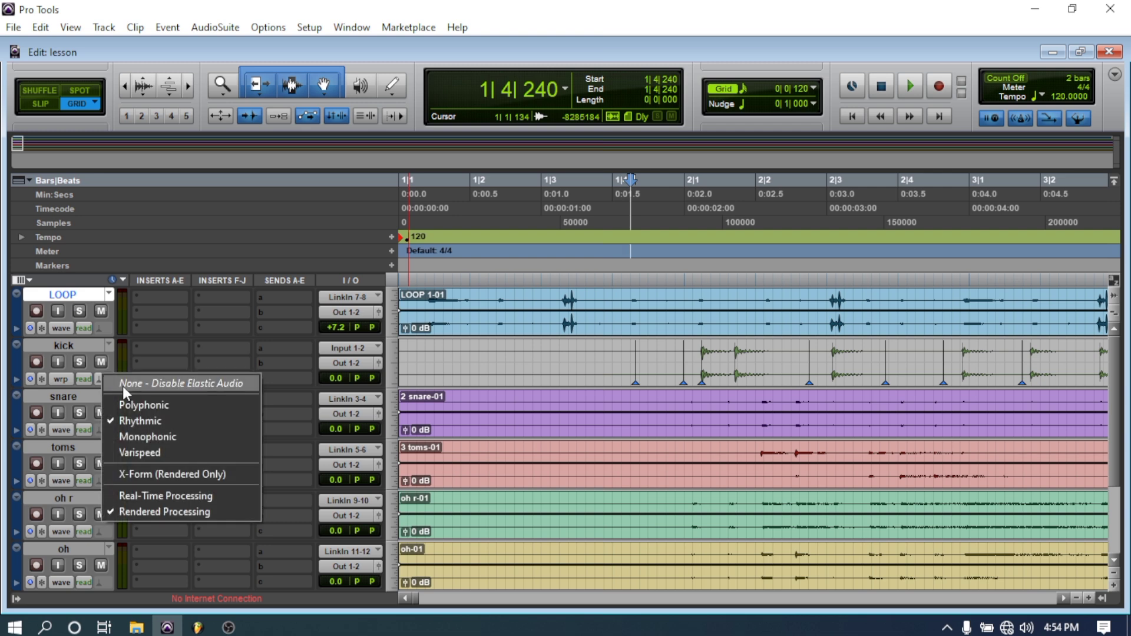
left_click(123, 383)
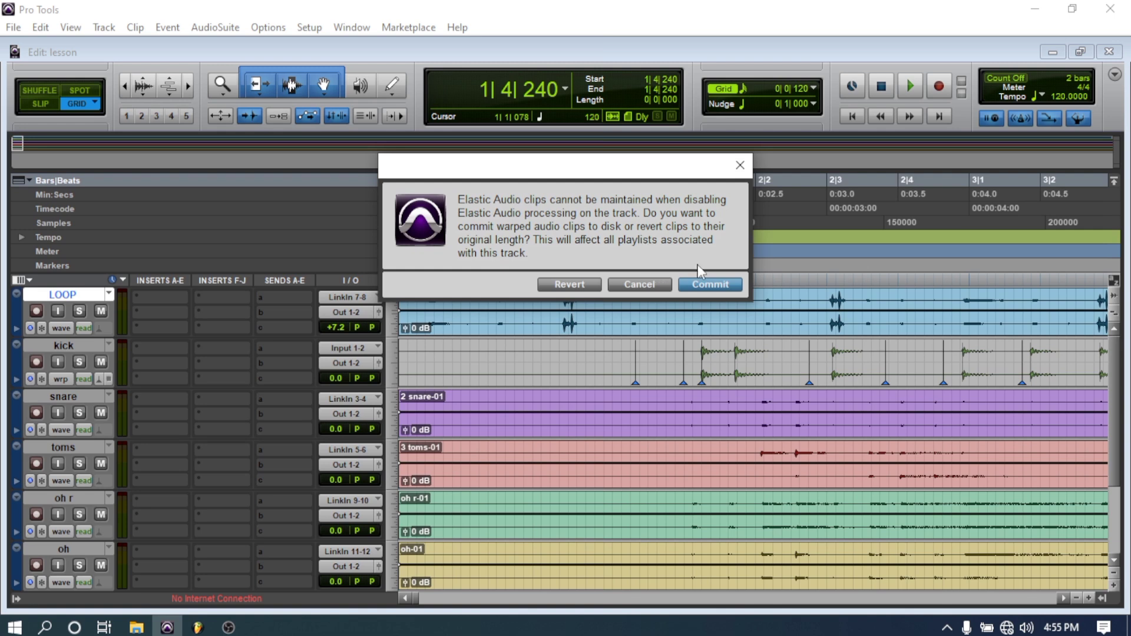
left_click(702, 285)
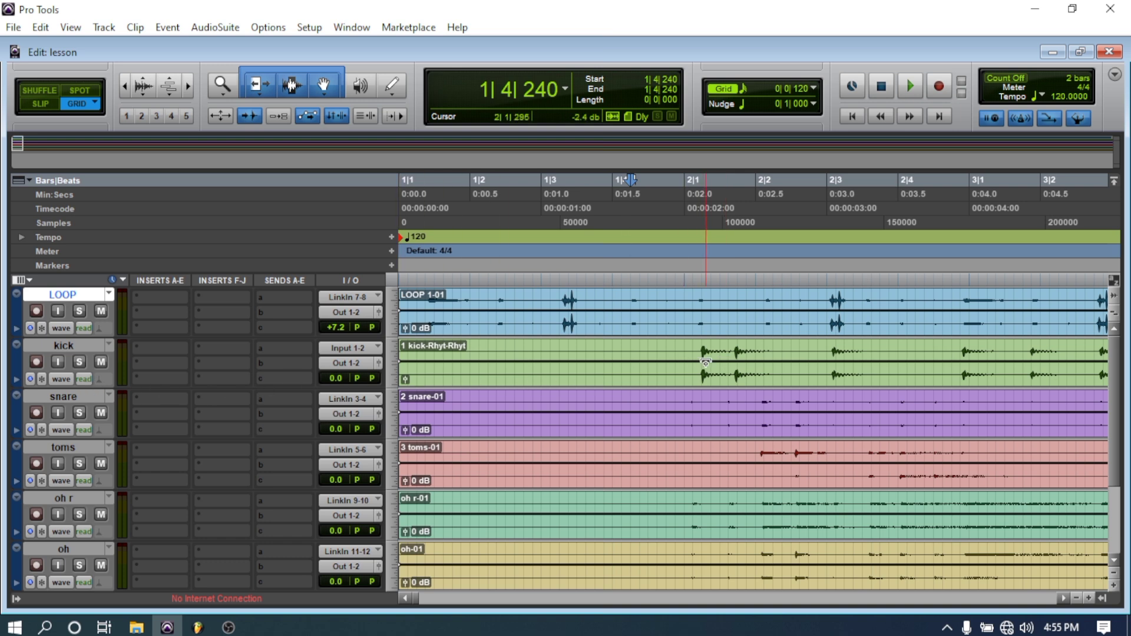
Check the kick track's available views and play the session from 1|3|840 to hear the committed kick clip.
left_click(59, 379)
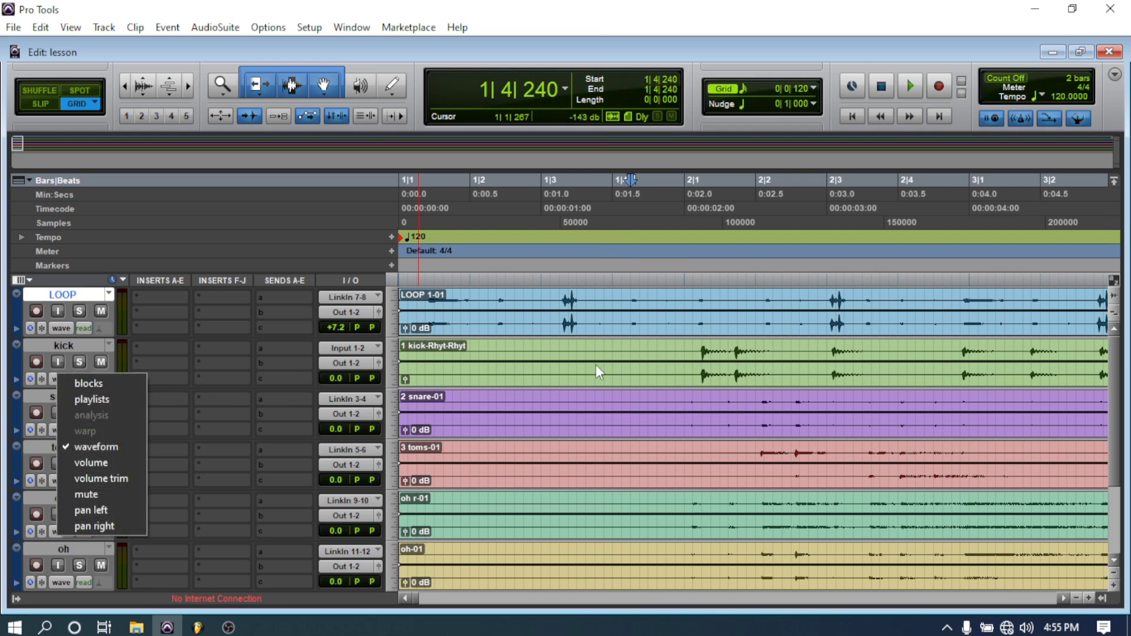
left_click(607, 281)
left_click(605, 283)
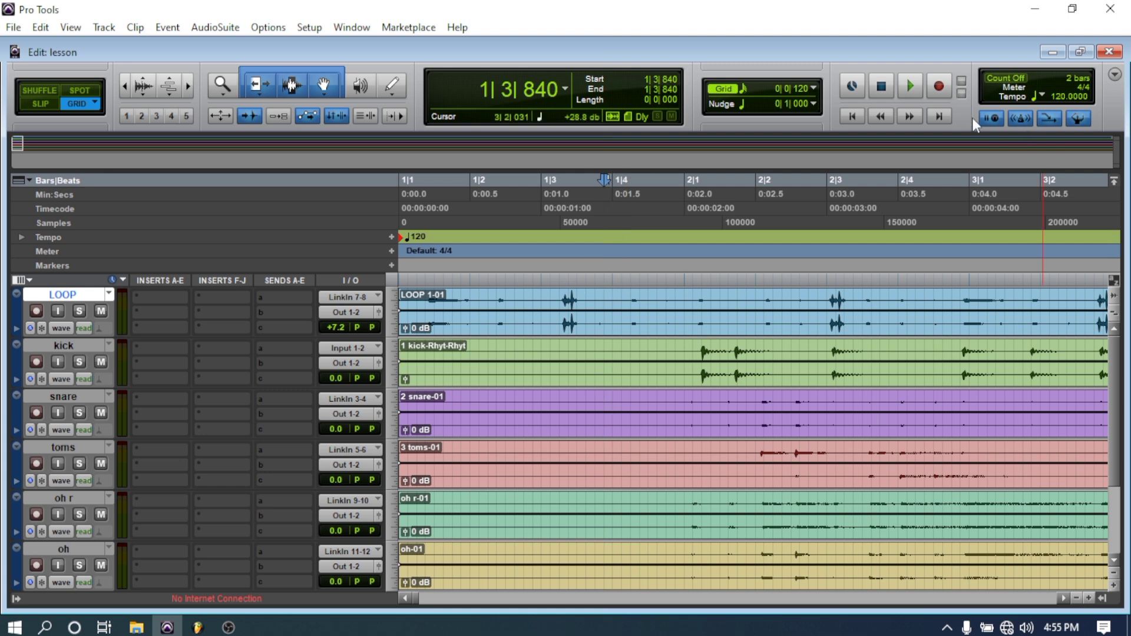
left_click(910, 86)
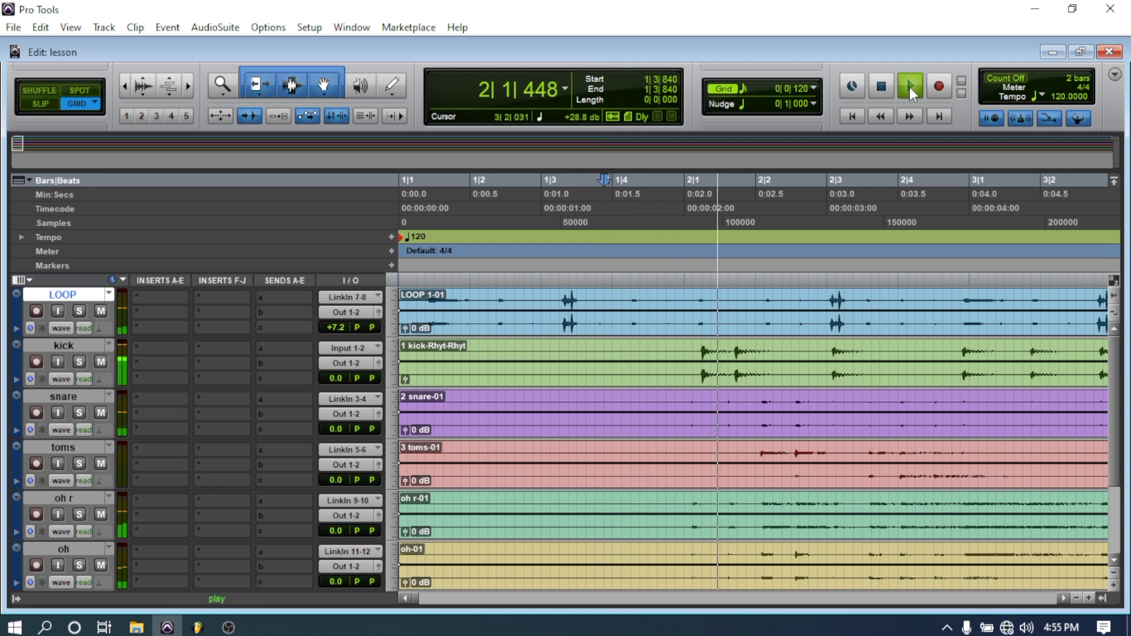
left_click(883, 87)
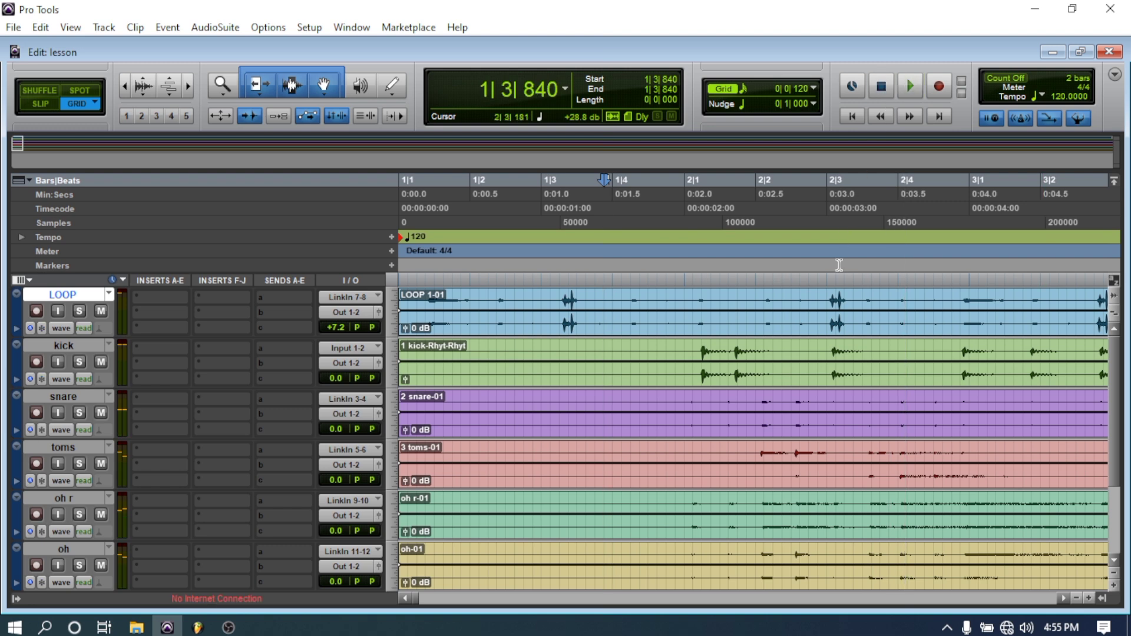